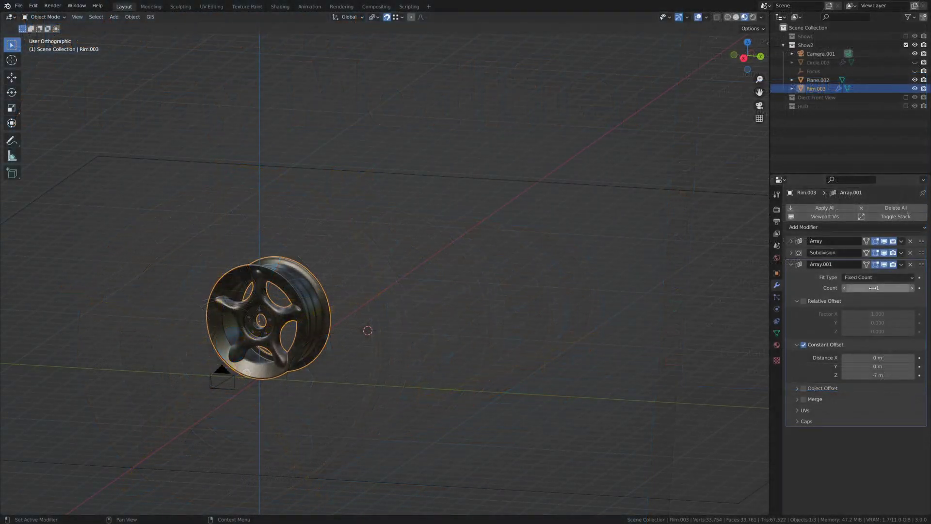
Try several counts on the wheel rim's Array and leave it at 1
mouse_move(877, 287)
mouse_down()
mouse_move(909, 287)
mouse_move(878, 287)
mouse_up()
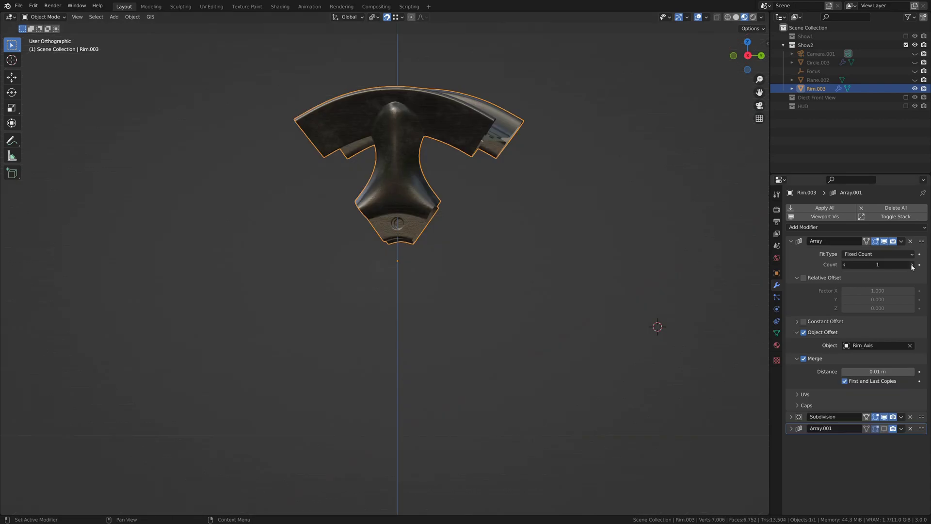
drag(877, 264, 907, 265)
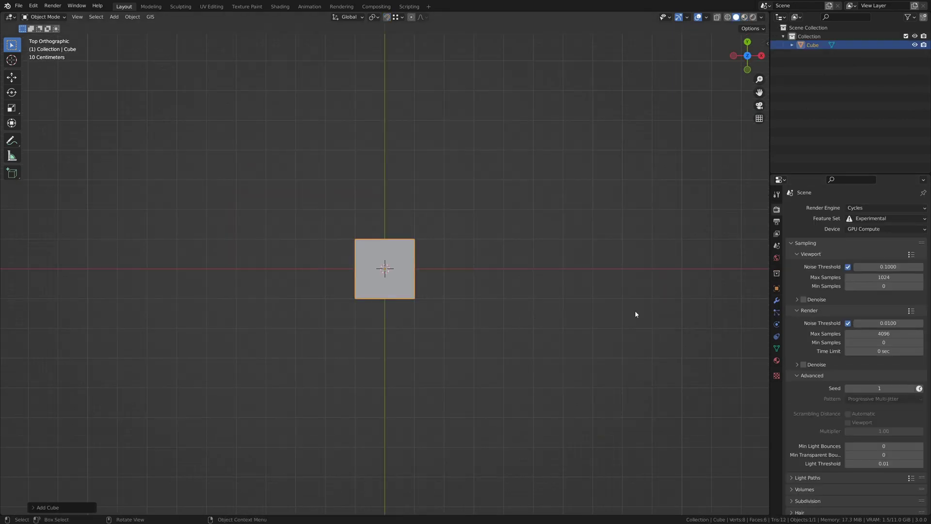
Add an Array modifier to the cube from Modifier Properties
click(777, 300)
click(818, 209)
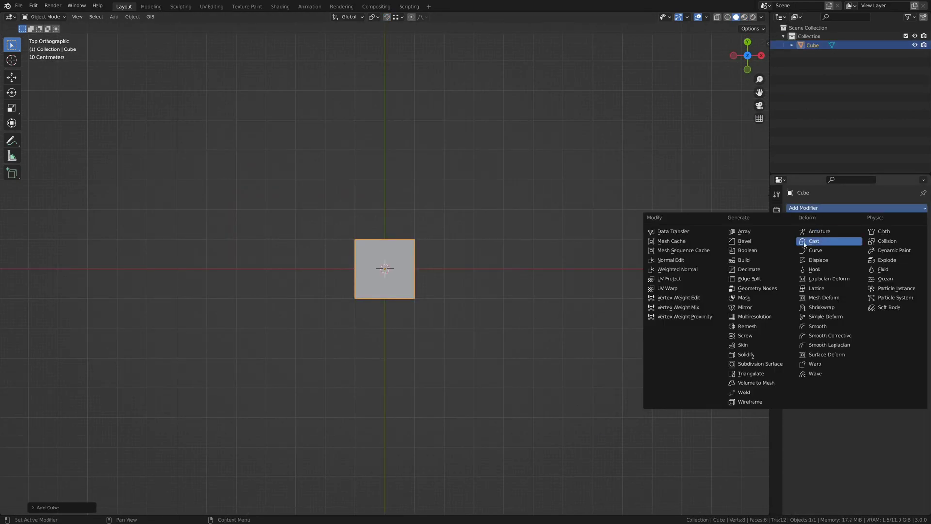
click(757, 235)
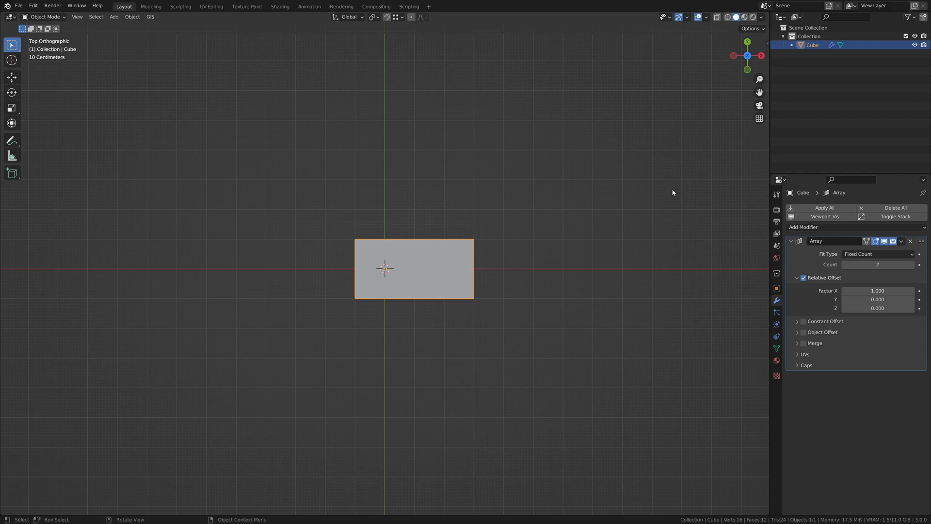
shift+middle_drag(660, 212, 533, 214)
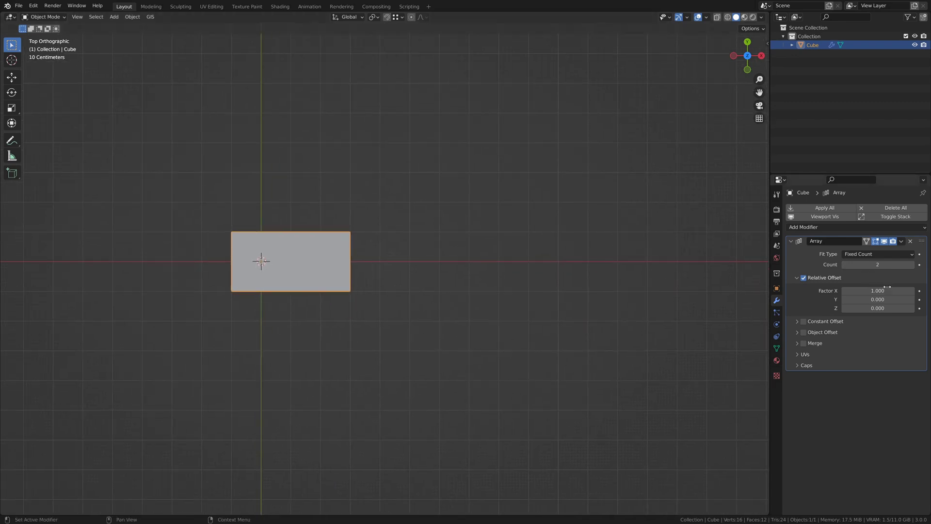
drag(887, 287, 912, 293)
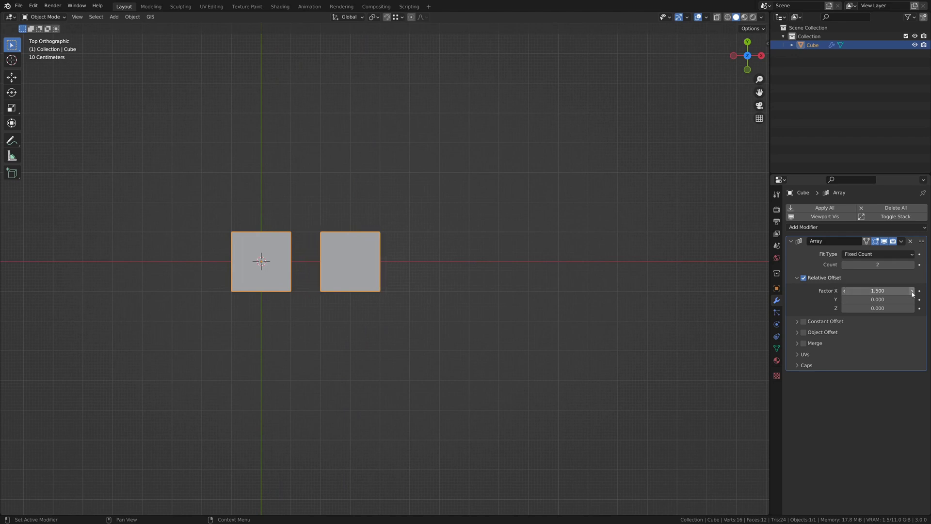
Set the Array's Relative Offset Factor X to 2 and Count to 5
click(850, 290)
text(1)
key(Return)
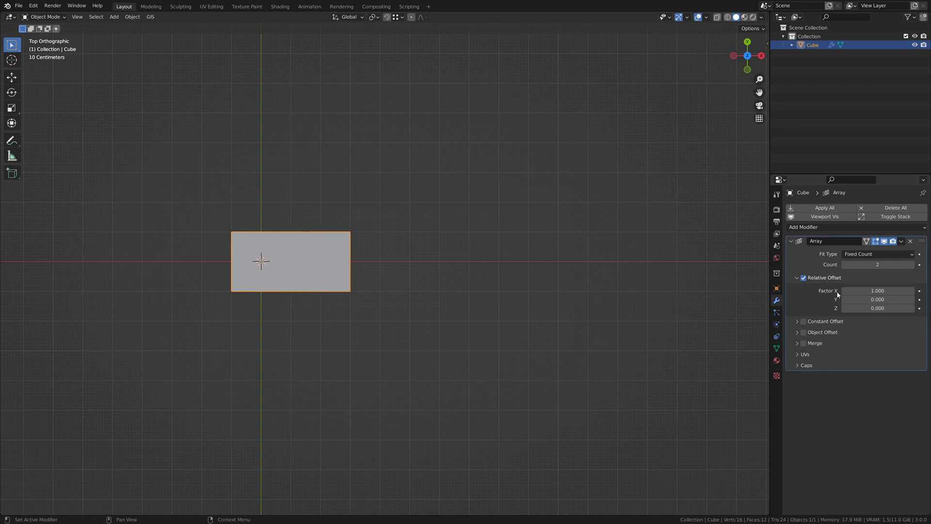
click(863, 291)
text(2)
key(Return)
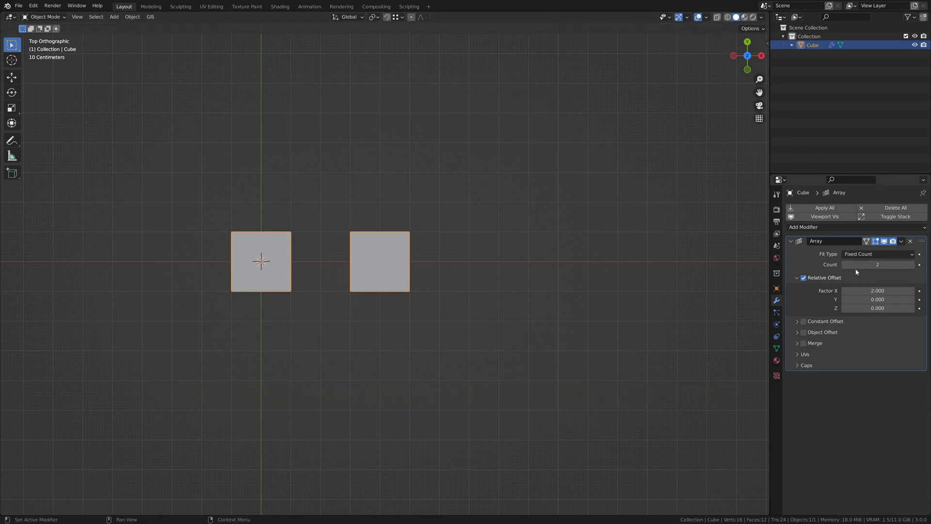
click(912, 265)
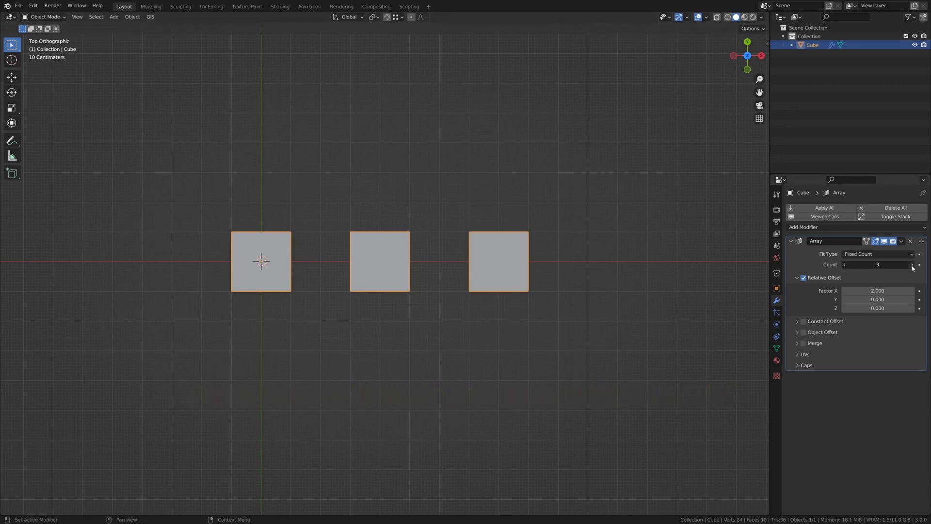
click(912, 265)
click(912, 265)
scroll(574, 291, down, 3)
shift+middle_drag(574, 291, 380, 313)
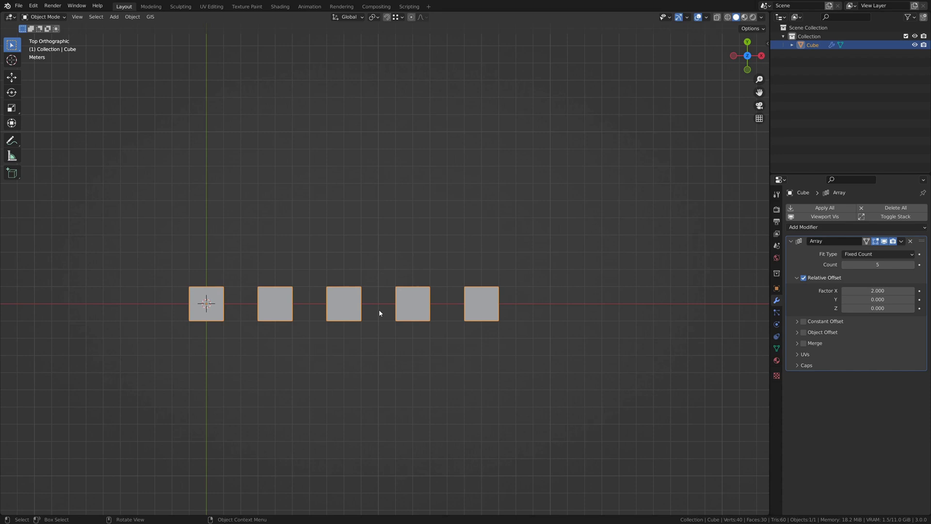
In Edit Mode, cut a centred edge loop through the first cube
key(Tab)
shift+middle_drag(202, 374, 438, 296)
scroll(381, 352, up, 4)
middle_drag(402, 340, 427, 291)
key(ctrl+r)
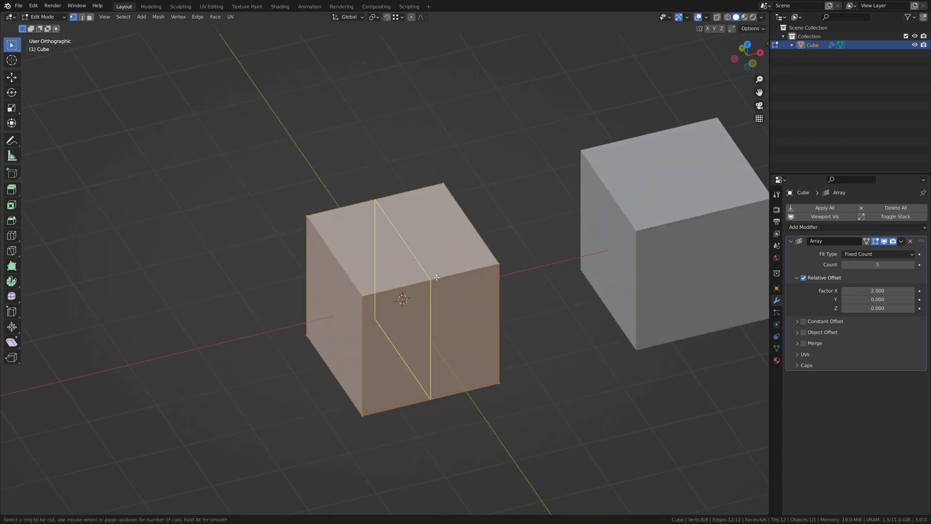
click(437, 277)
right_click(437, 277)
Add a second centred loop across the top and raise it into a roof ridge
key(ctrl+r)
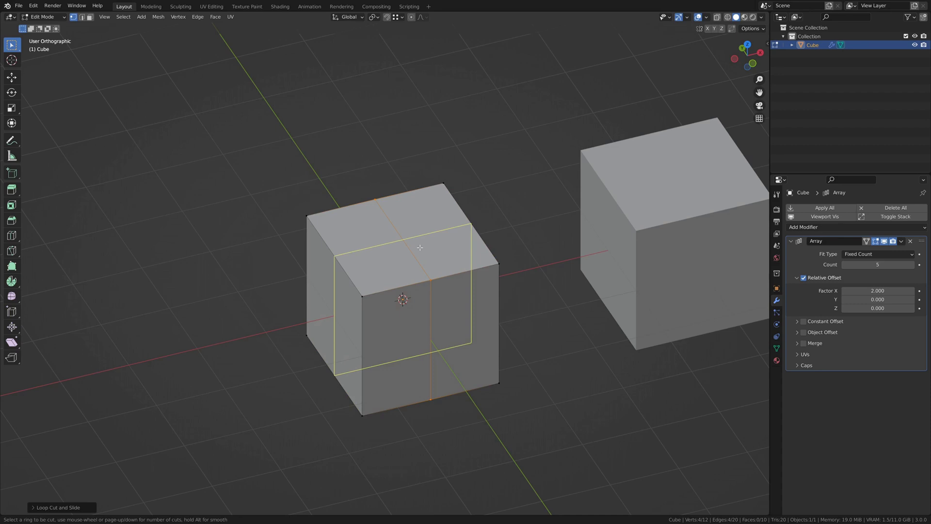
click(420, 248)
right_click(420, 247)
key(g)
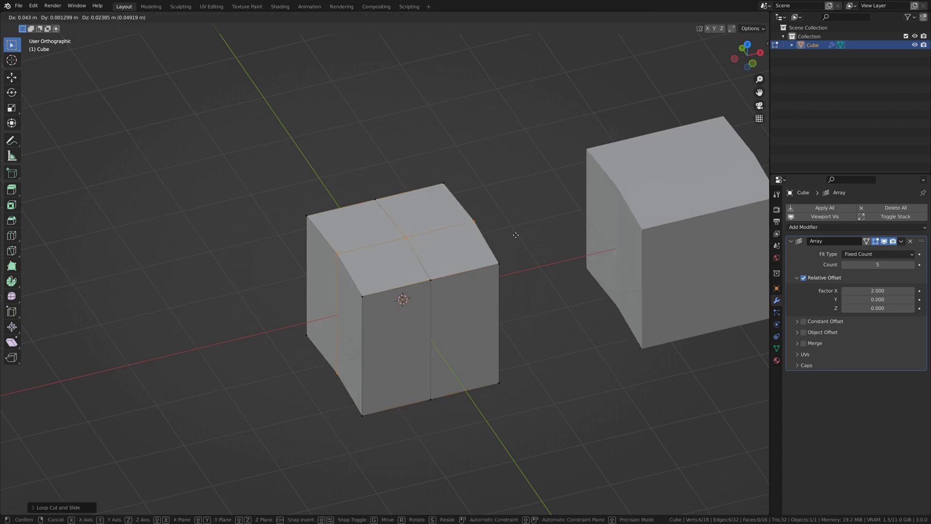
click(520, 203)
scroll(560, 279, down, 3)
shift+middle_drag(560, 279, 336, 343)
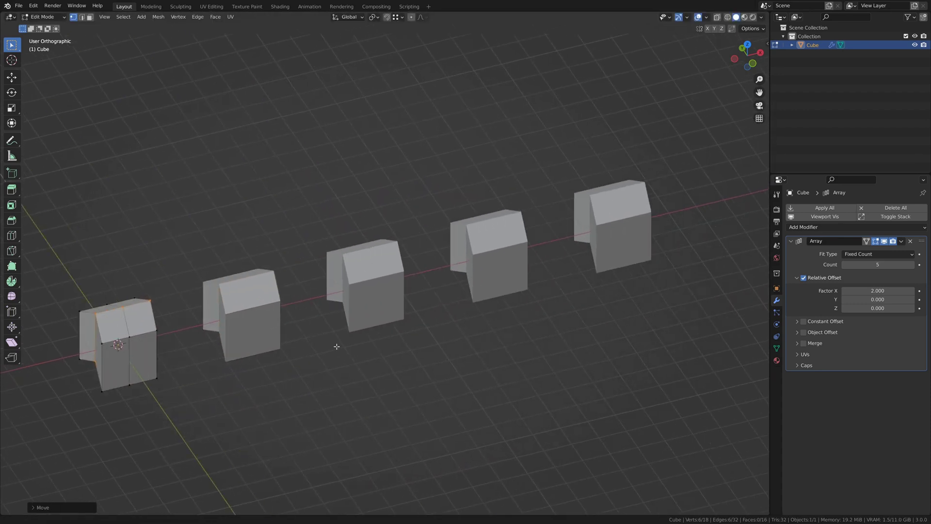
scroll(335, 340, down, 2)
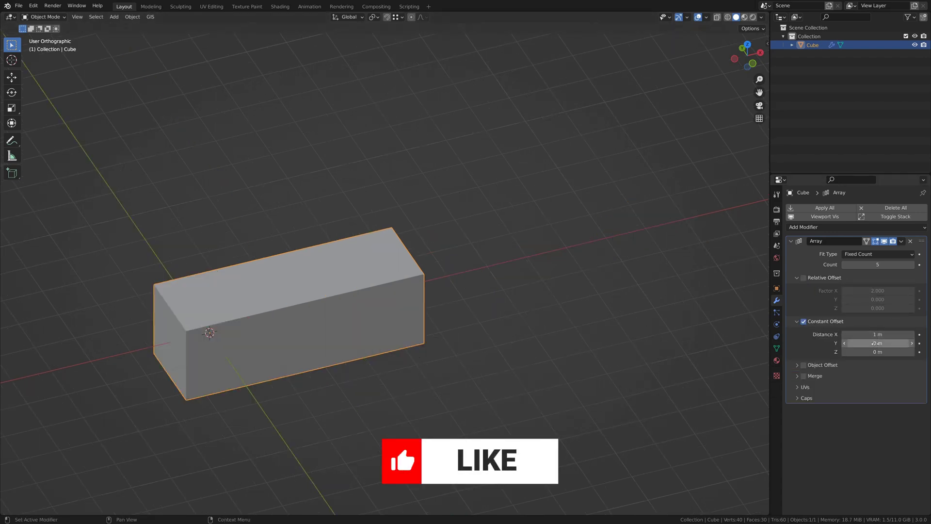
Switch the cube's Array from relative/constant offset to Object Offset
drag(875, 334, 903, 334)
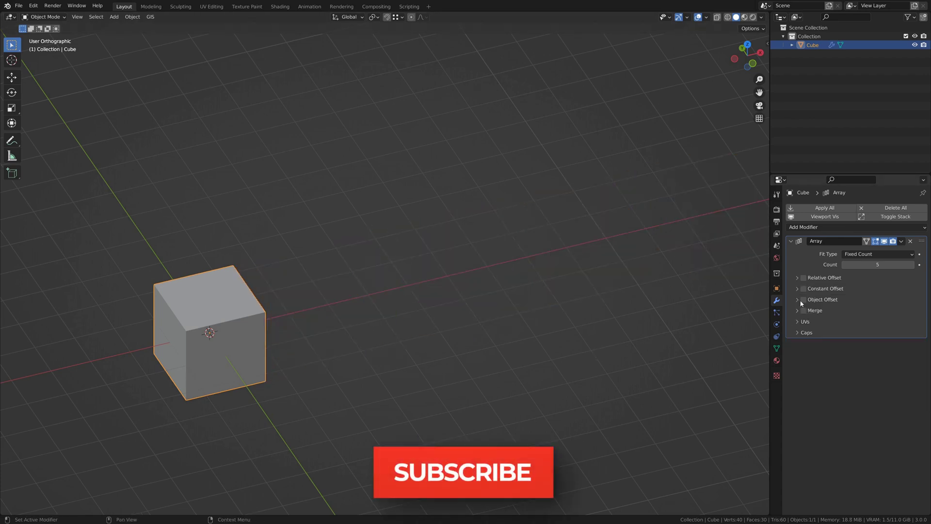
click(803, 300)
click(797, 299)
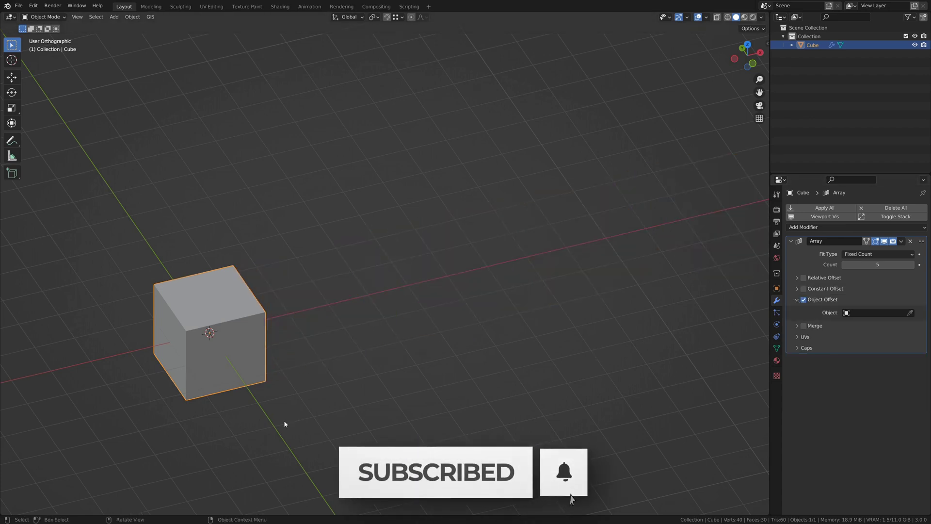
shift+middle_drag(283, 420, 467, 334)
shift+middle_drag(489, 263, 493, 383)
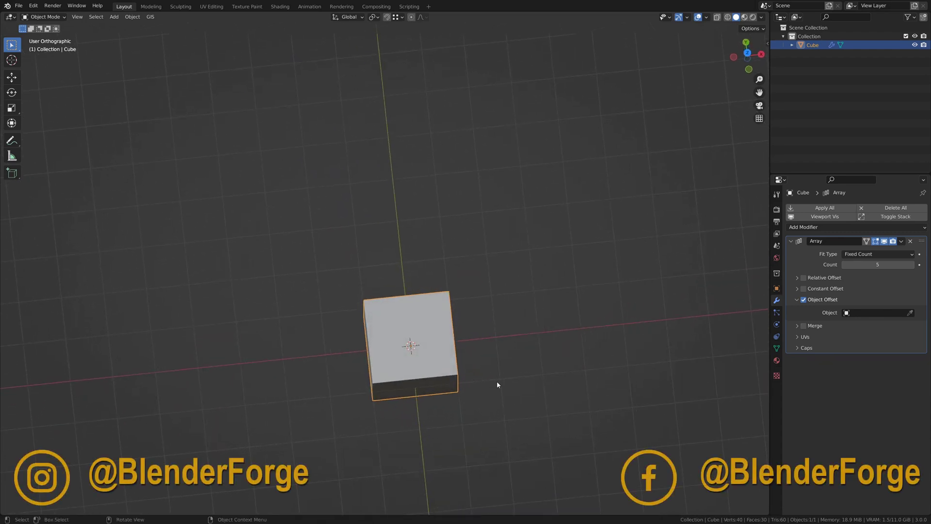
Move the cube's mesh along Y in Edit Mode, away from its origin
key(Tab)
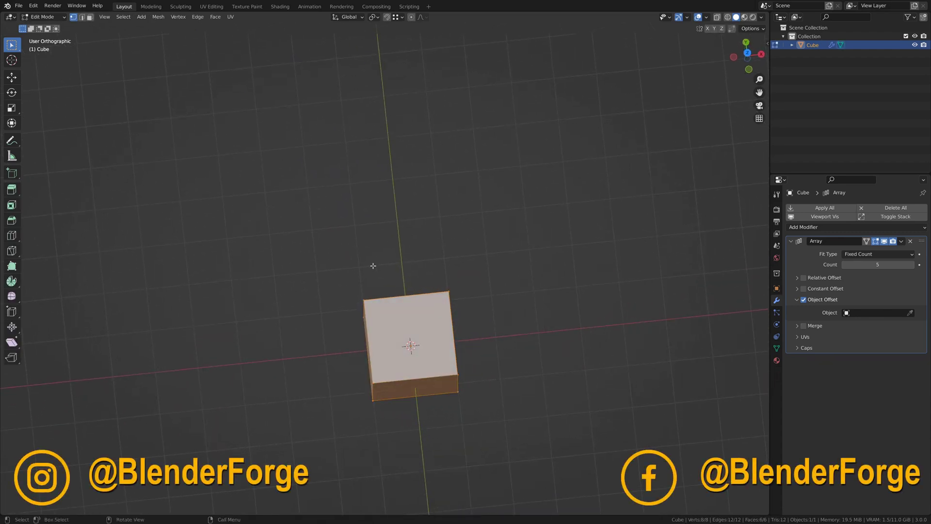
key(g)
key(y)
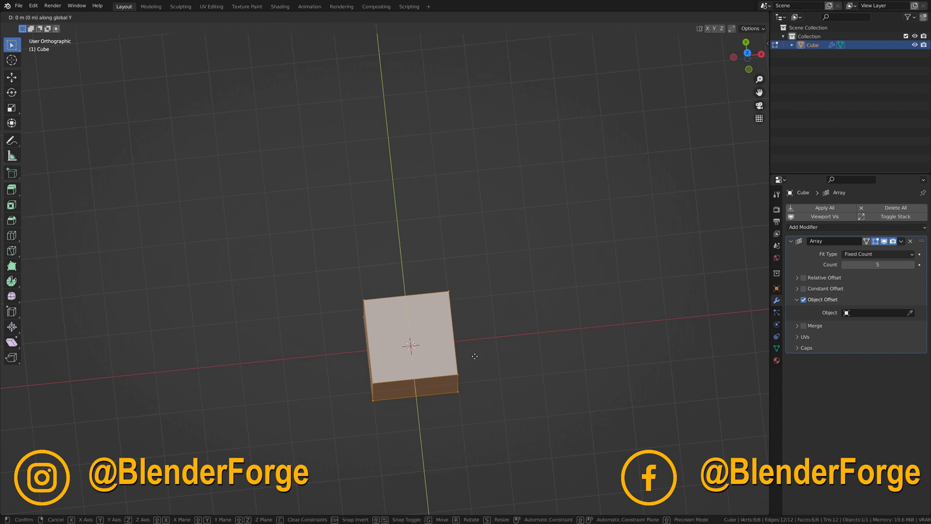
click(470, 182)
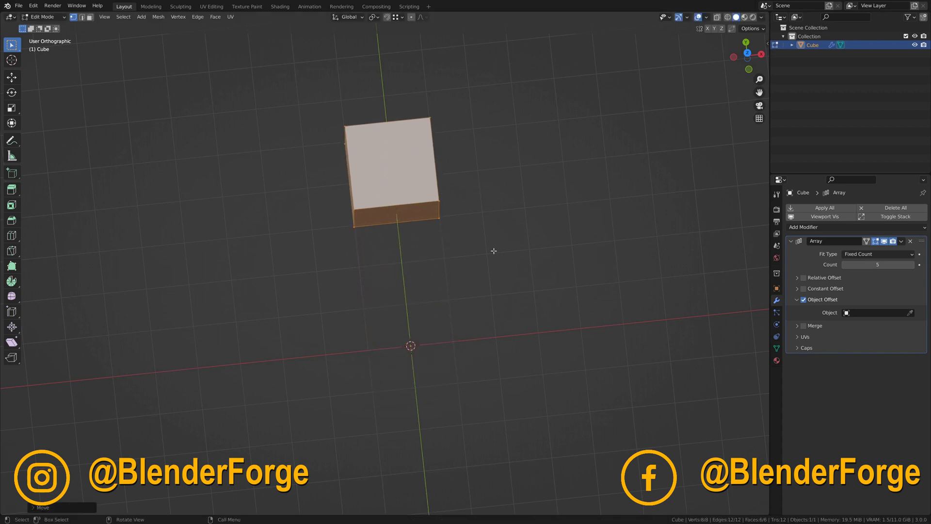
key(Tab)
middle_drag(492, 356, 528, 297)
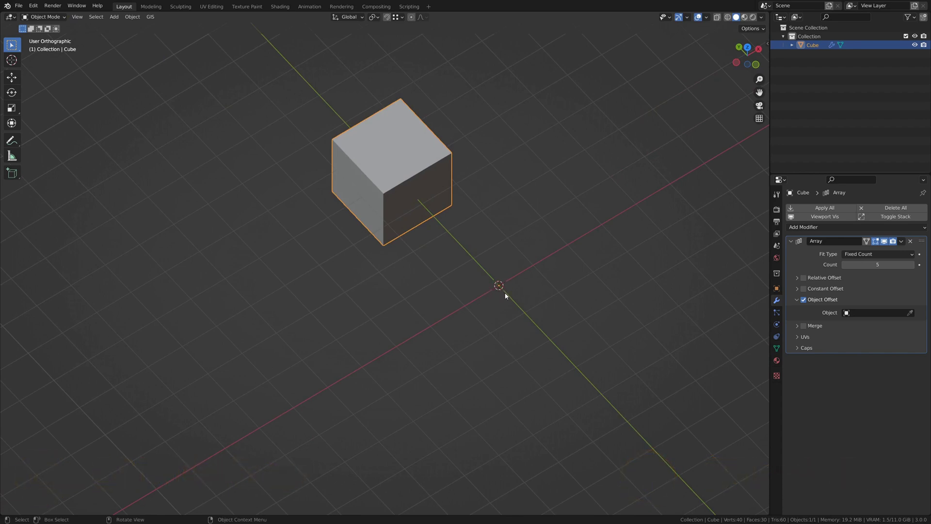
Add a Plain Axes empty at the world origin
shift+middle_drag(505, 295, 484, 336)
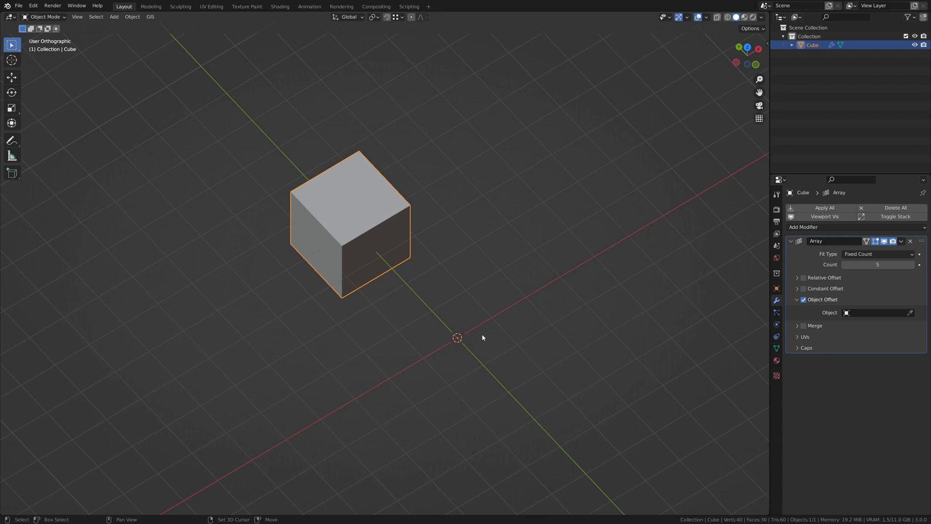
key(shift+a)
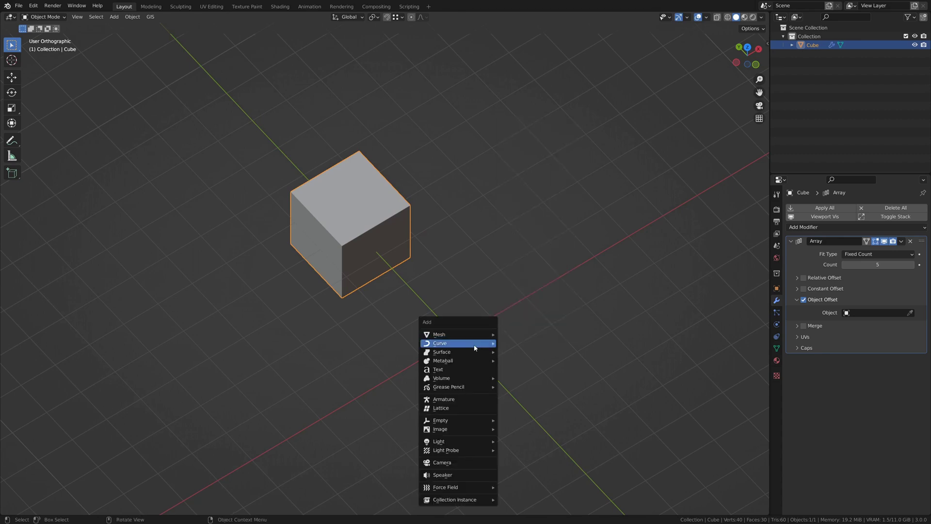
mouse_move(474, 421)
click(552, 420)
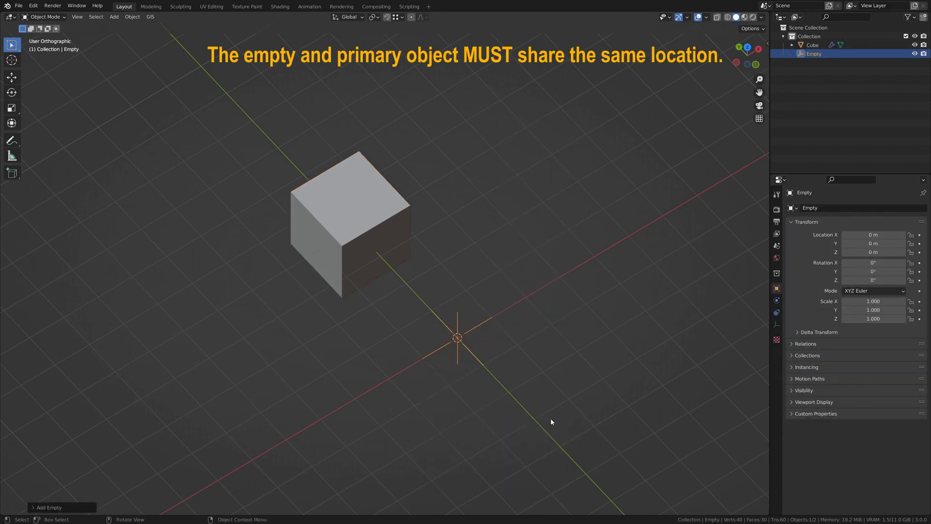
middle_drag(576, 405, 529, 392)
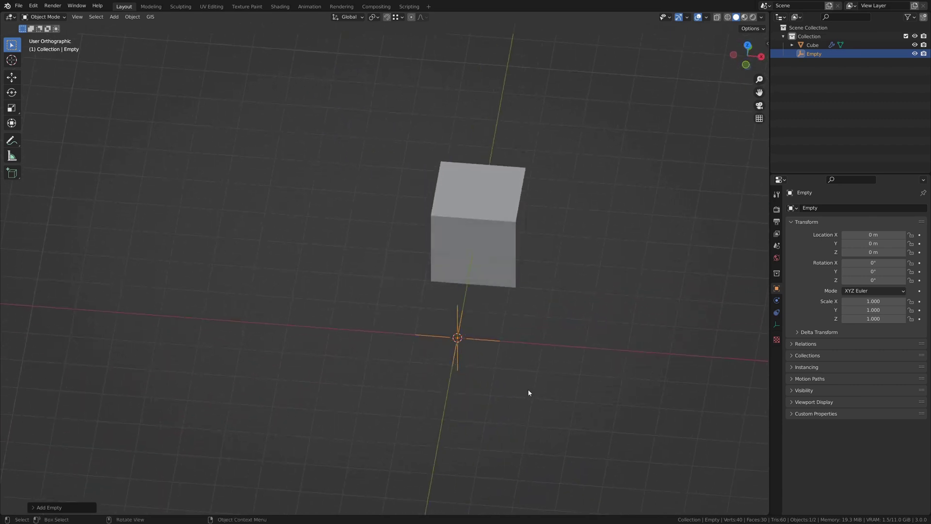
Set the Empty as the cube Array's Object Offset
click(519, 261)
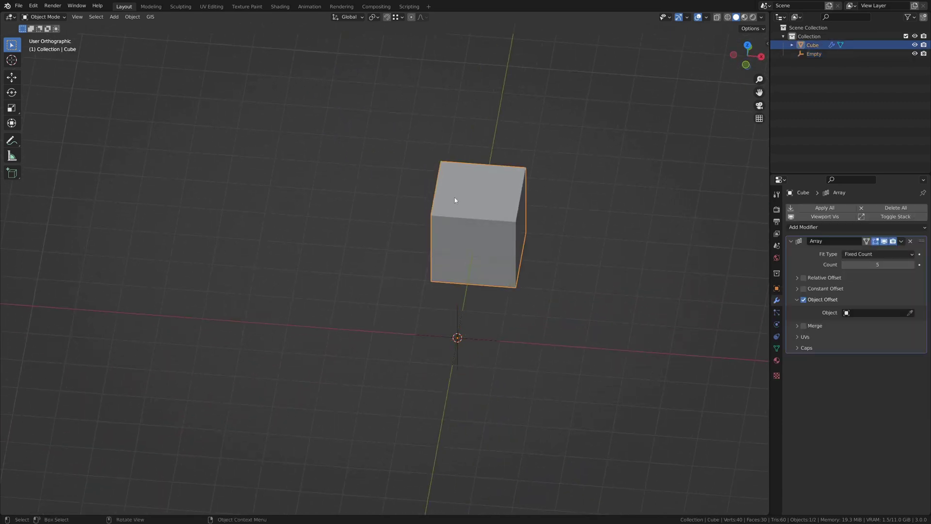
click(910, 313)
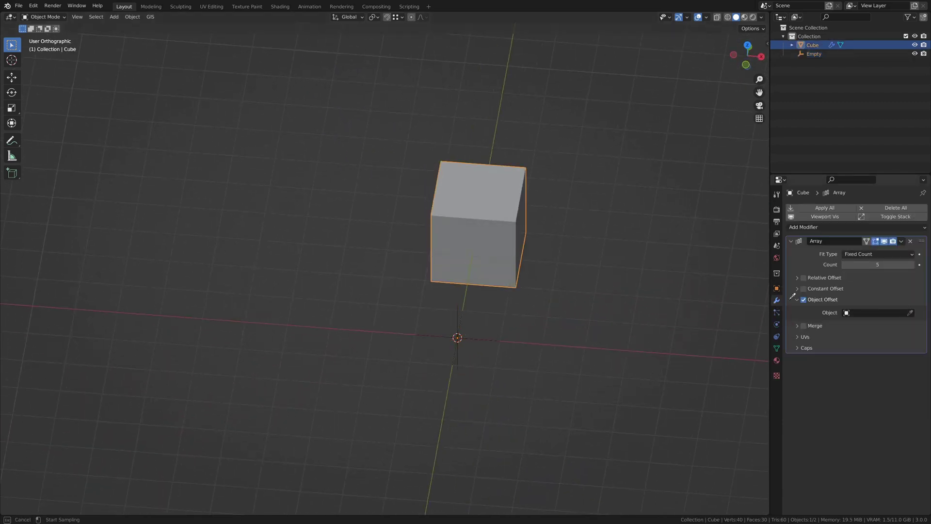
click(490, 333)
middle_drag(490, 332, 393, 313)
Rotate the Empty about Z so the five cubes swing into a ring
click(408, 322)
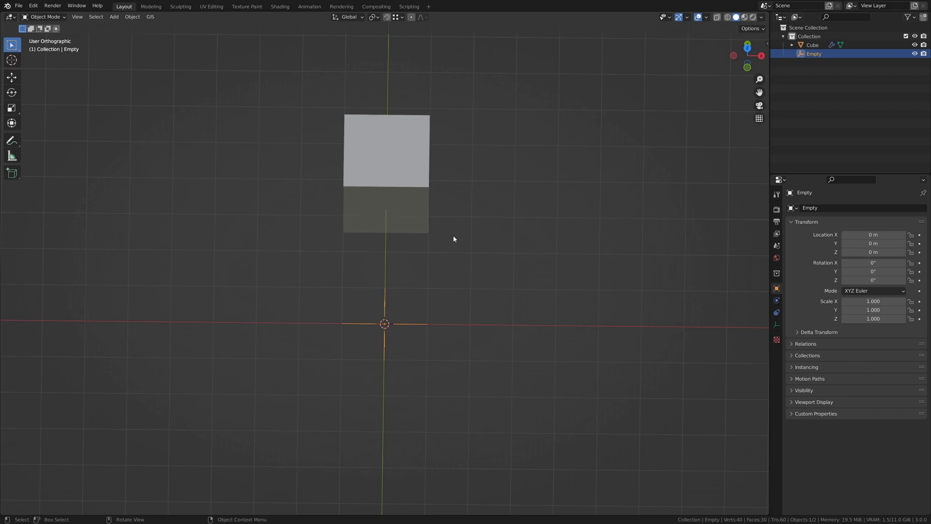
key(r)
key(z)
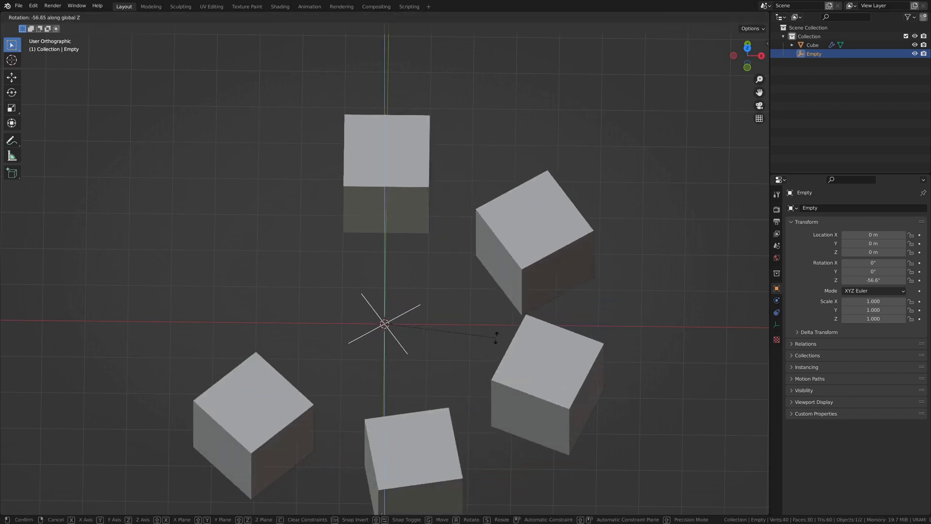
click(451, 351)
shift+middle_drag(471, 377, 487, 297)
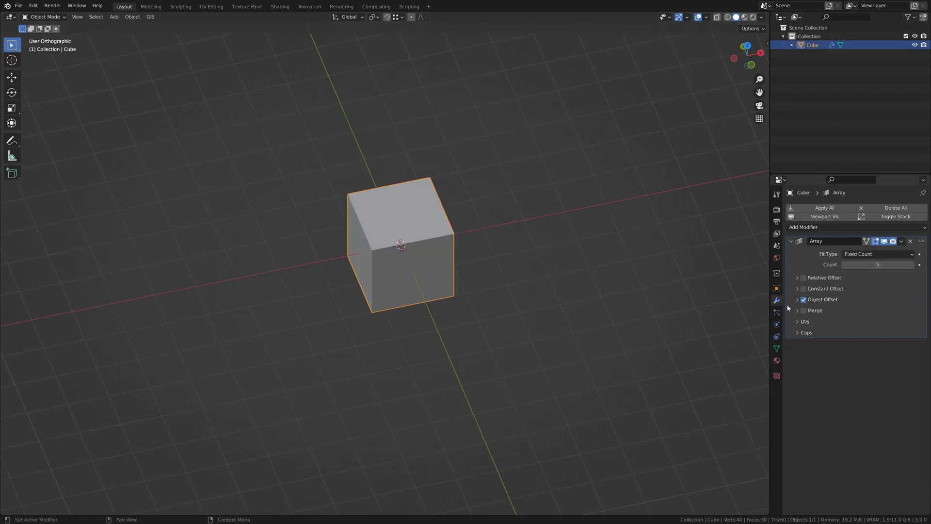
Replace Object Offset with Relative Offset, Factor X 1.000, in the cube's Array
click(798, 310)
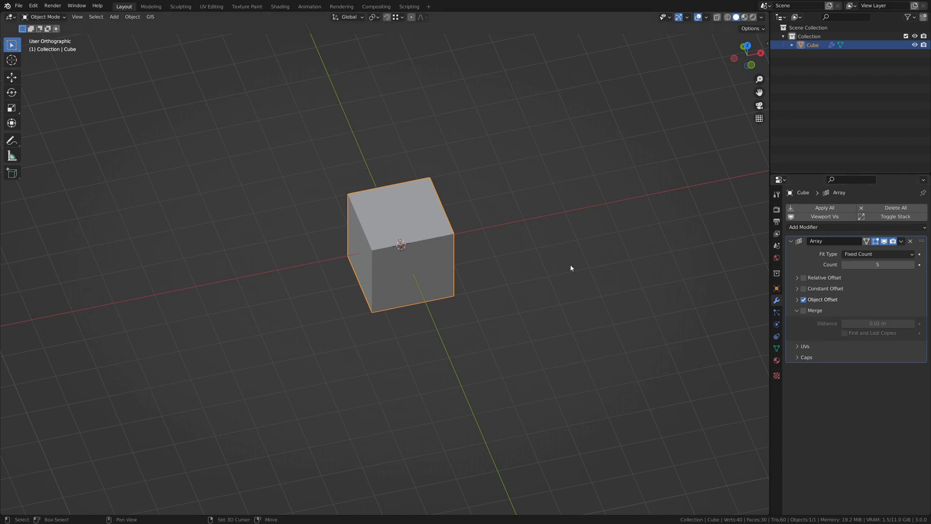
shift+middle_drag(572, 266, 534, 278)
click(804, 300)
click(804, 278)
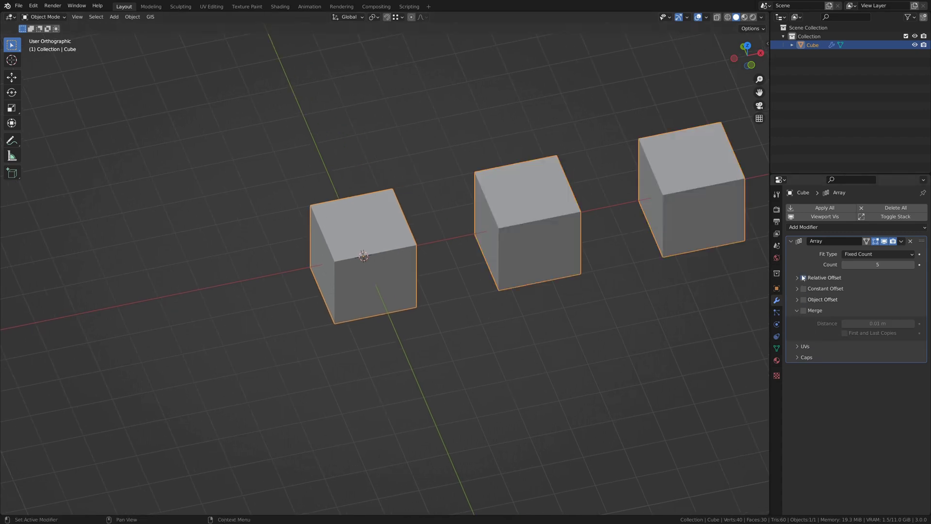
click(797, 277)
click(880, 290)
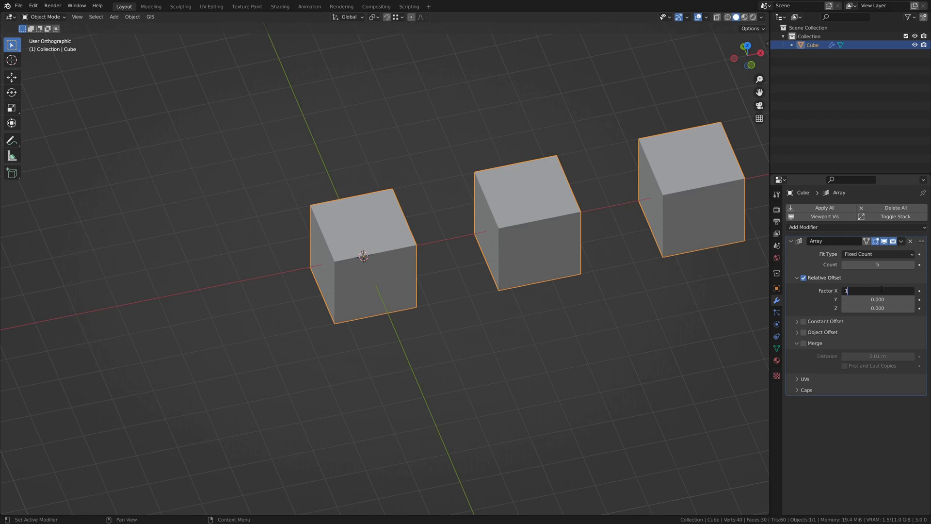
key(Return)
shift+middle_drag(635, 351, 543, 354)
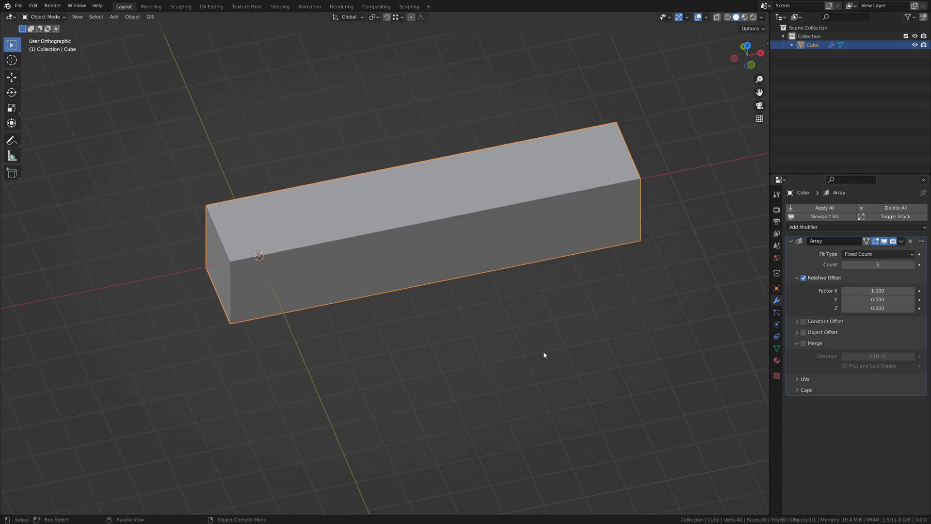
middle_drag(497, 316, 524, 319)
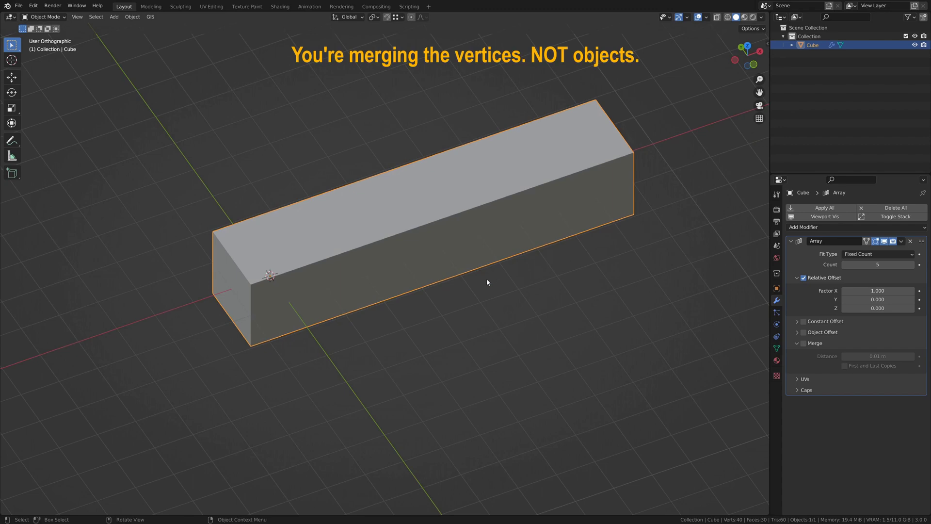
Add a level-2 Subdivision Surface with Ctrl+2, rounding the copies into five spheres
shift+middle_drag(517, 320, 522, 327)
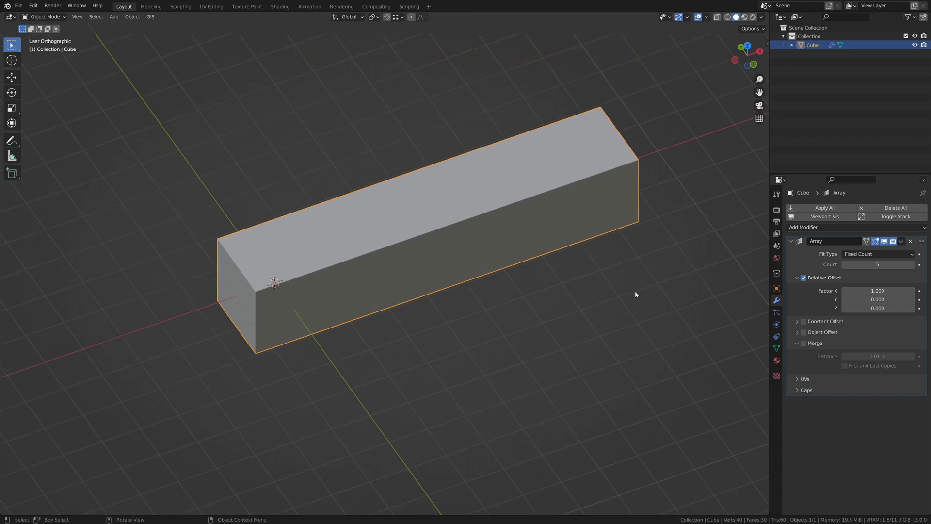
key(ctrl+2)
middle_drag(635, 291, 611, 297)
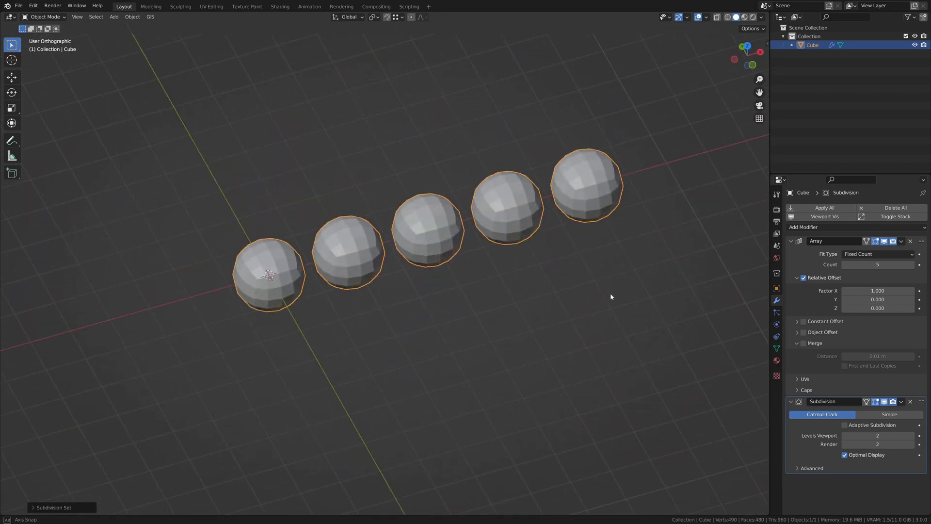
scroll(522, 327, up, 3)
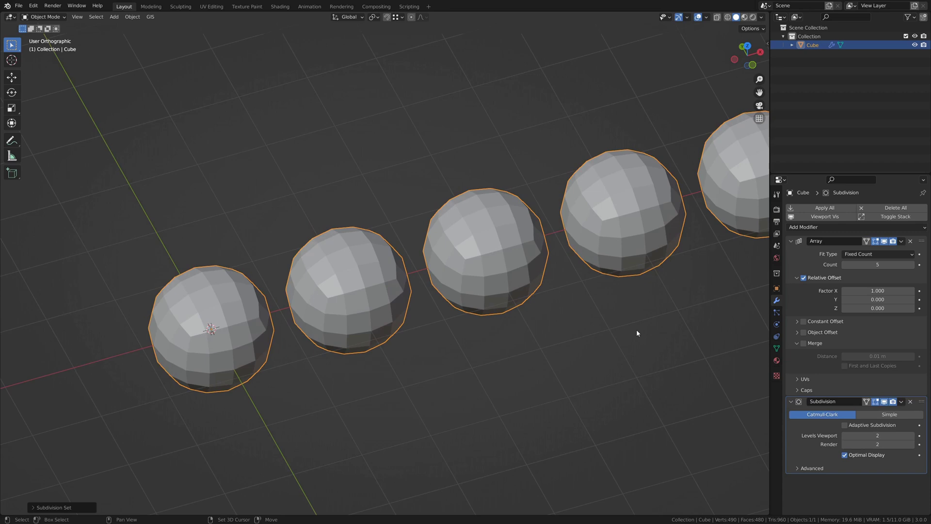
shift+middle_drag(636, 330, 543, 325)
scroll(543, 325, down, 1)
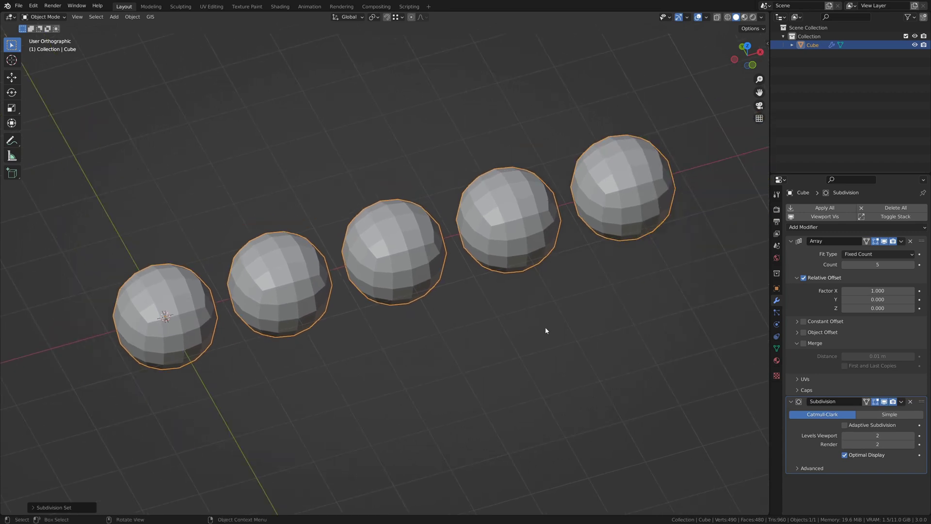
Enable Merge on the Array so the spheres fuse into one capsule
click(804, 343)
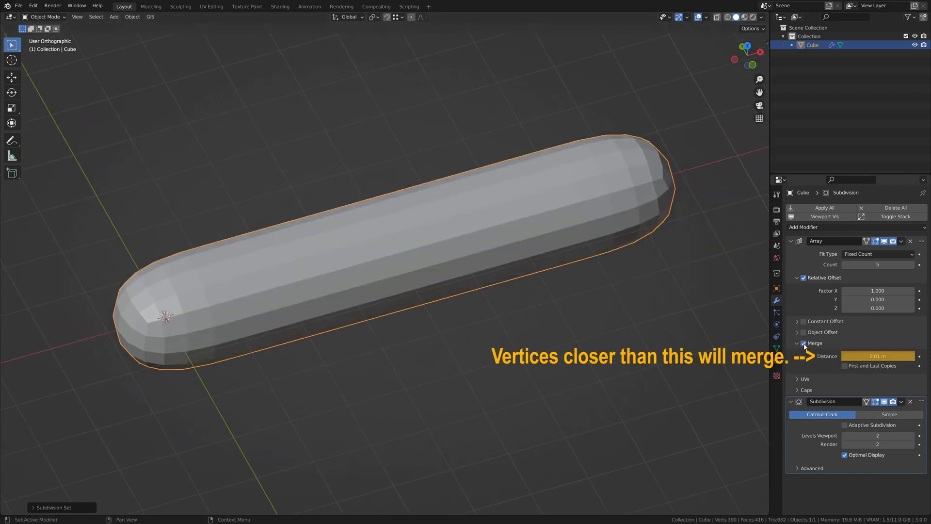
middle_drag(607, 337, 553, 312)
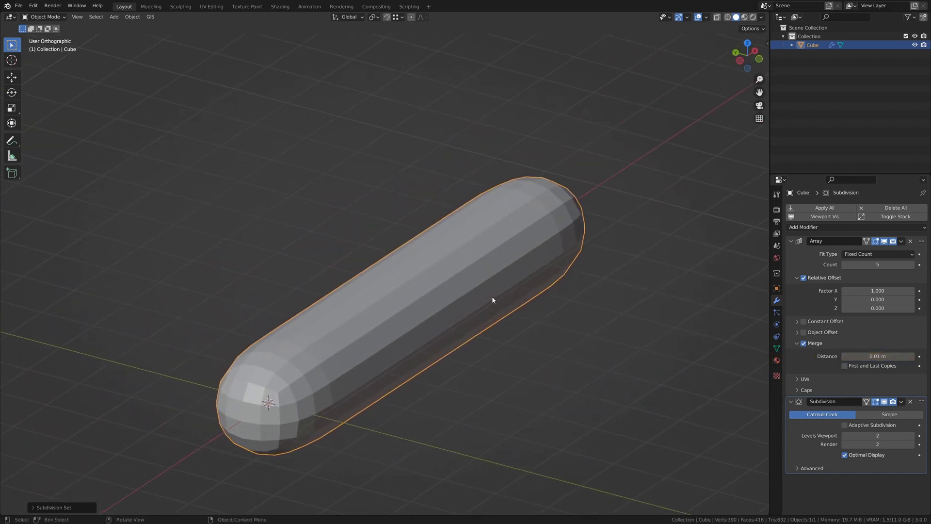
middle_drag(509, 334, 535, 316)
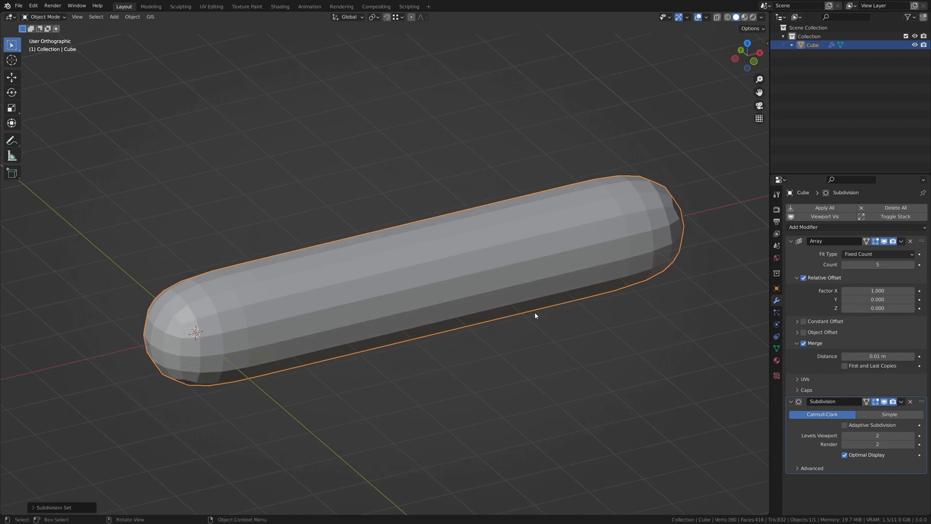
Apply Shade Smooth to the capsule object
right_click(532, 264)
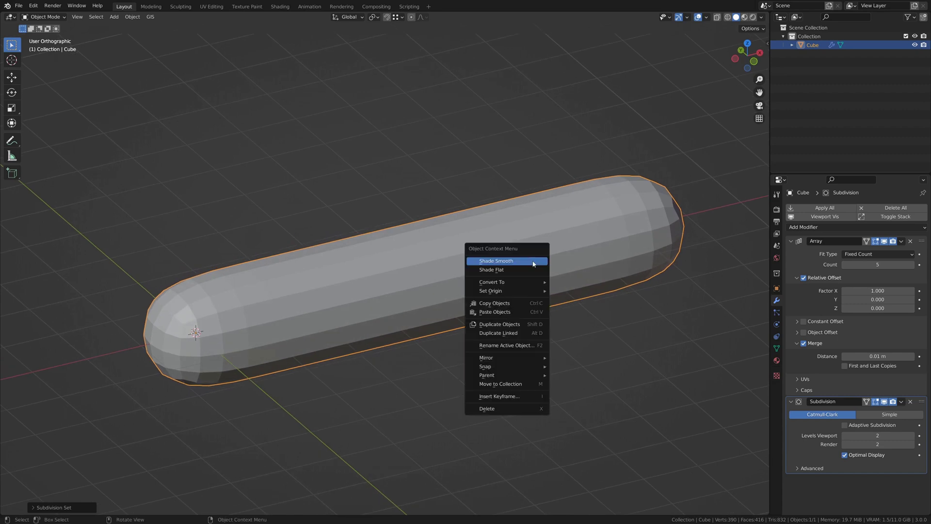
click(534, 264)
middle_drag(424, 330, 379, 250)
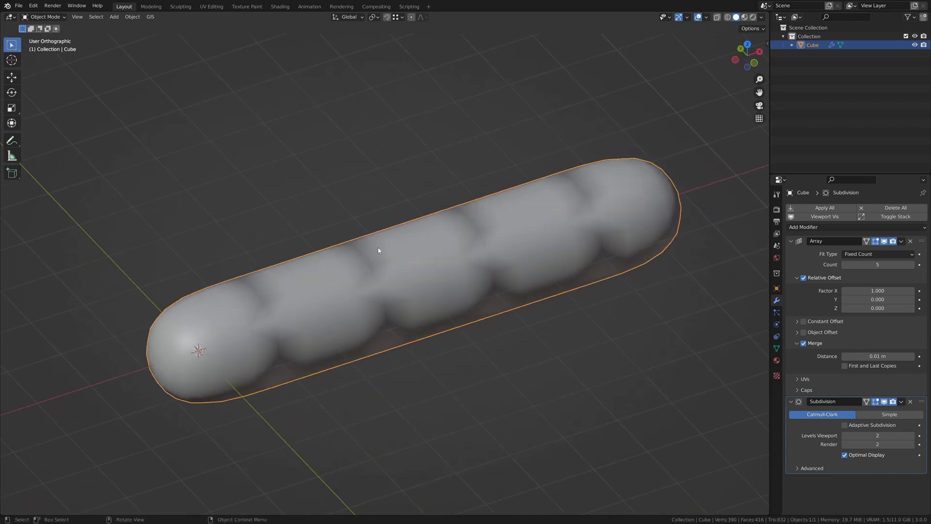
mouse_move(387, 310)
middle_down()
mouse_move(437, 277)
mouse_move(485, 289)
mouse_move(475, 298)
mouse_move(386, 292)
mouse_move(395, 308)
middle_up()
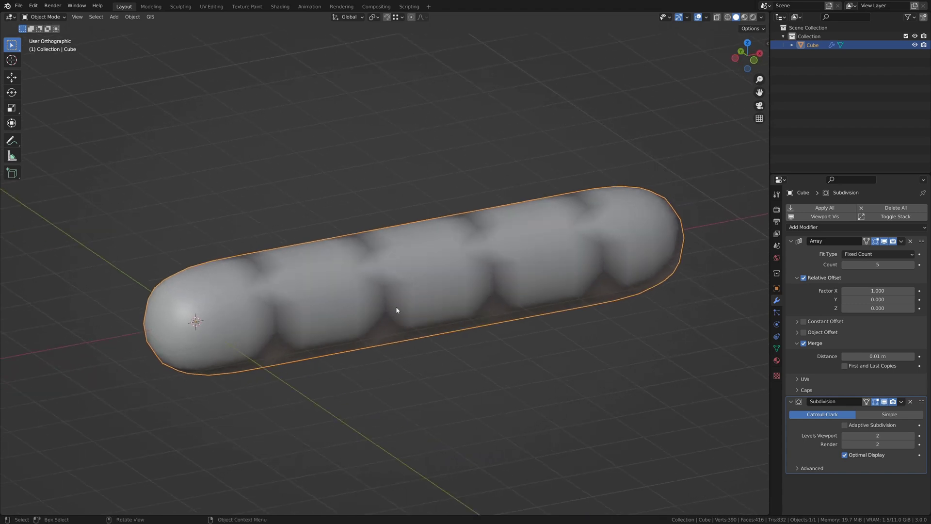
scroll(391, 327, up, 5)
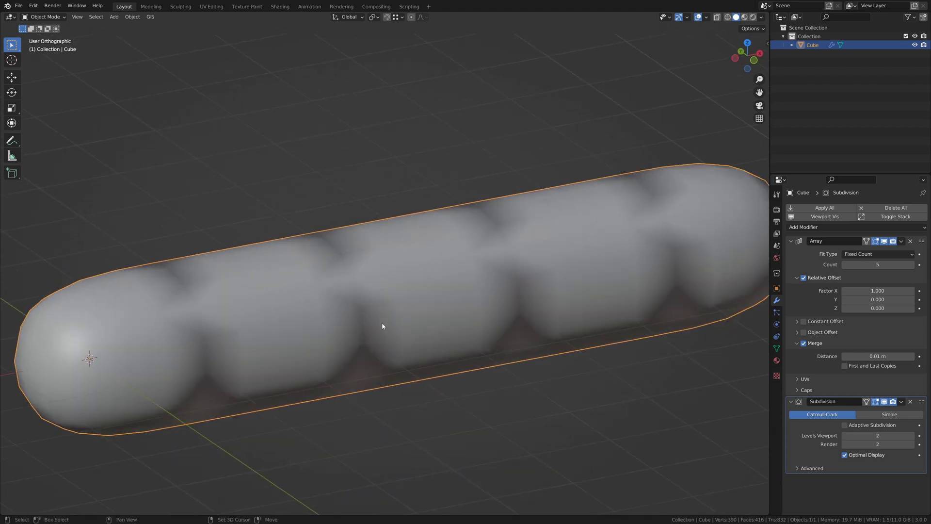
scroll(375, 283, down, 4)
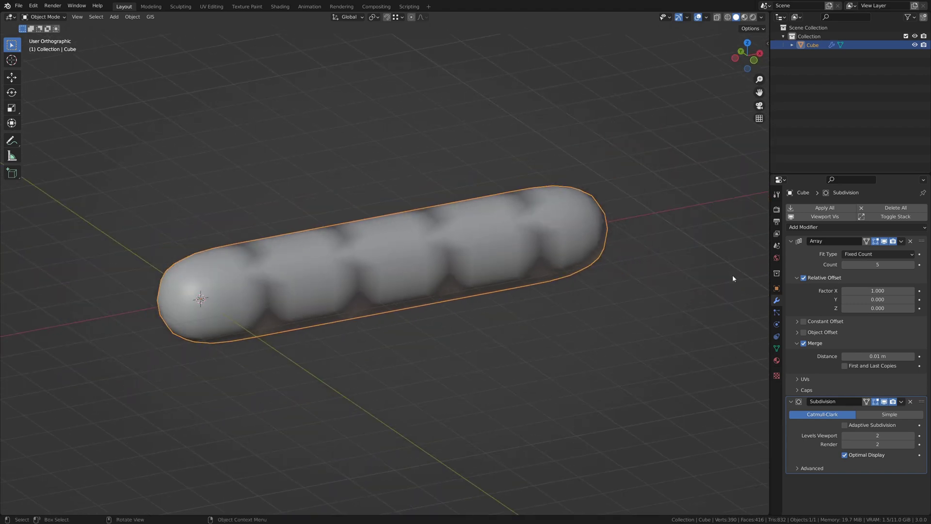
Hide the Array in the viewport and select the cube's left and right faces
click(884, 241)
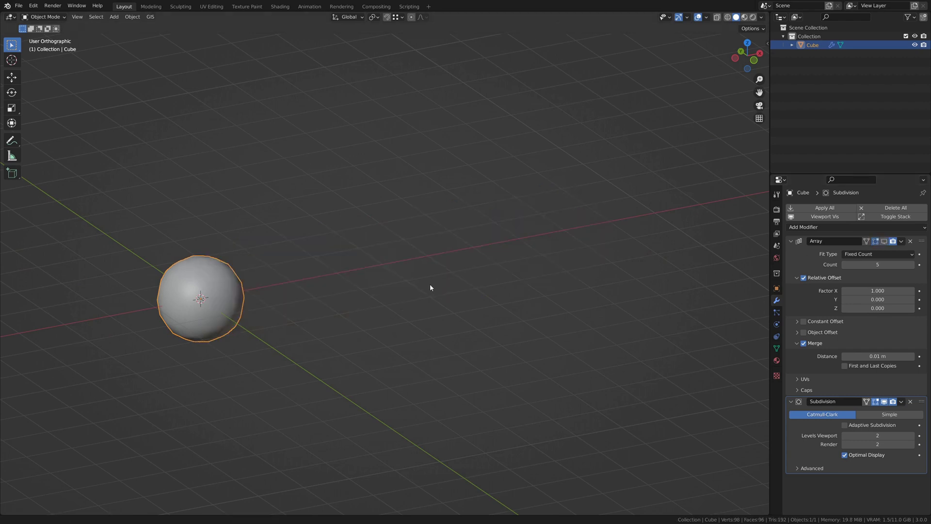
middle_drag(430, 283, 461, 323)
key(Tab)
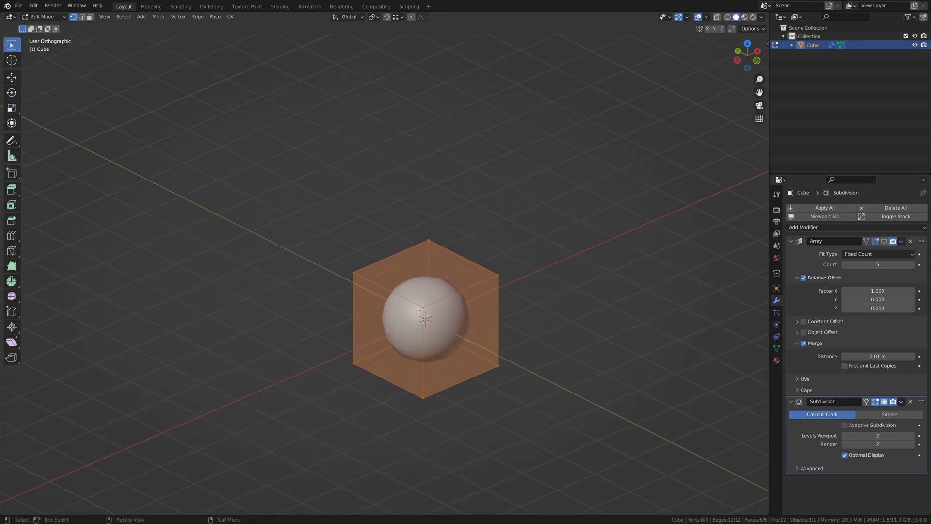
key(3)
click(386, 326)
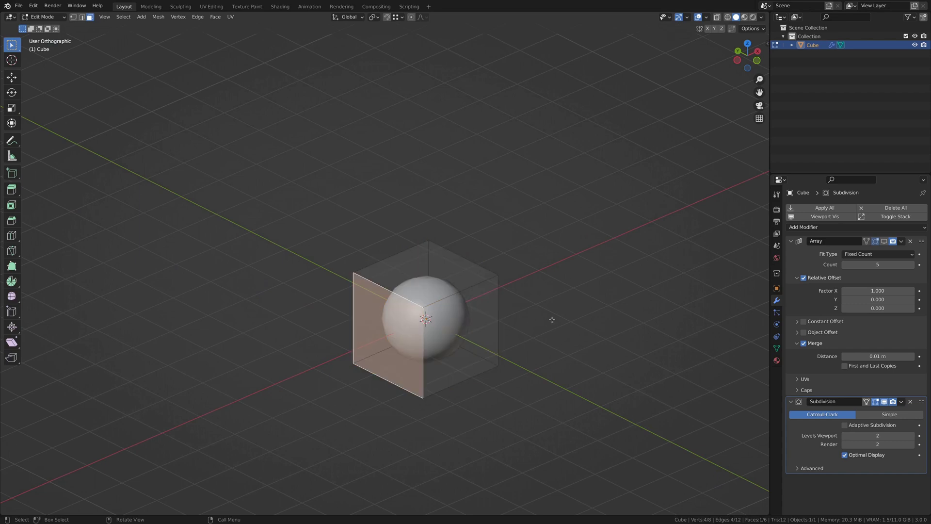
mouse_move(471, 332)
middle_down()
mouse_move(485, 320)
mouse_move(470, 343)
middle_up()
shift+click(469, 342)
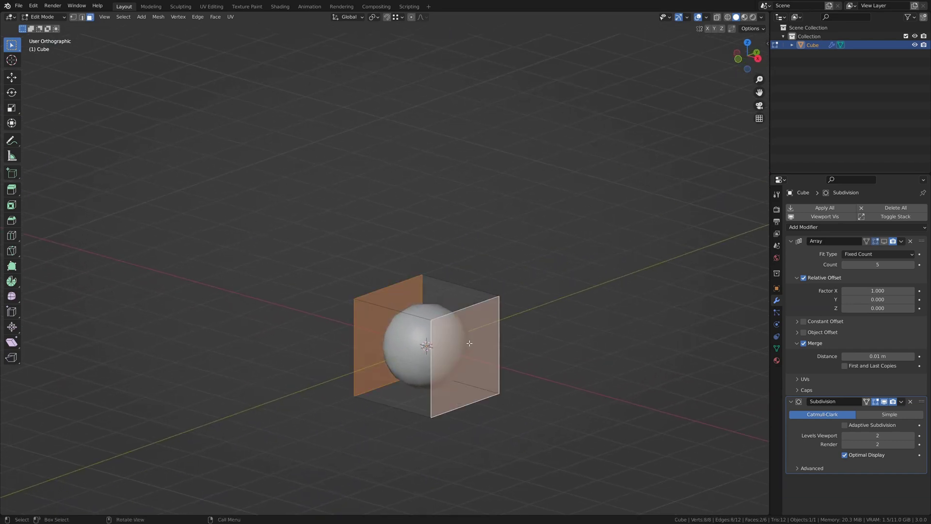
Delete both faces and show the Array again, revealing a long open tube
key(x)
click(469, 343)
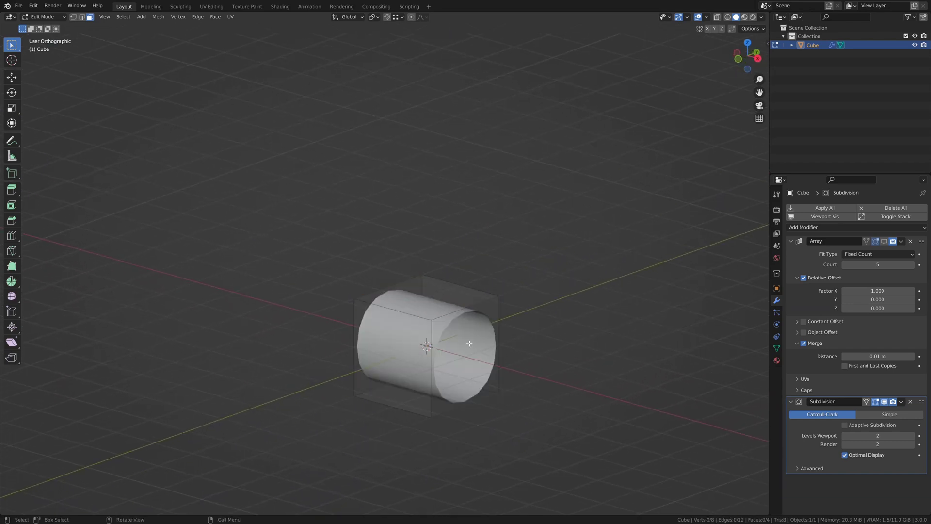
key(Tab)
middle_drag(555, 332, 708, 311)
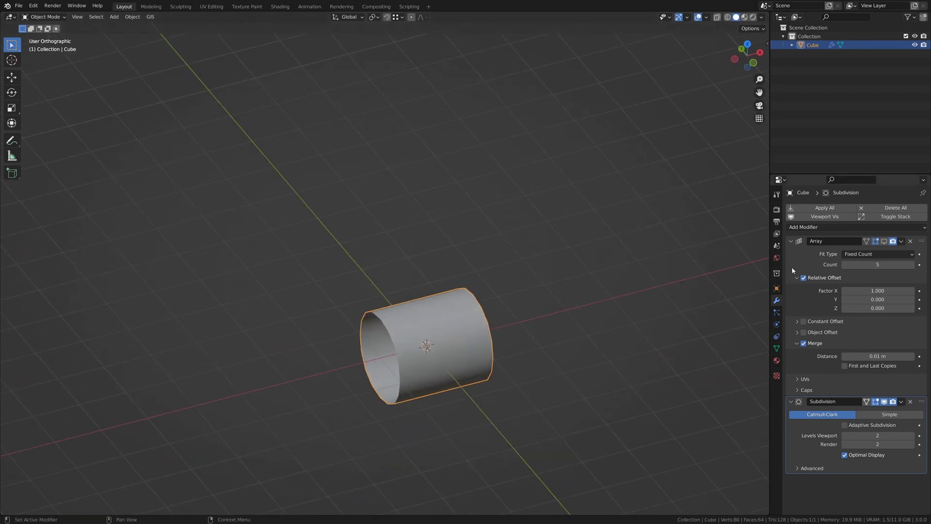
click(885, 241)
middle_drag(543, 335, 335, 301)
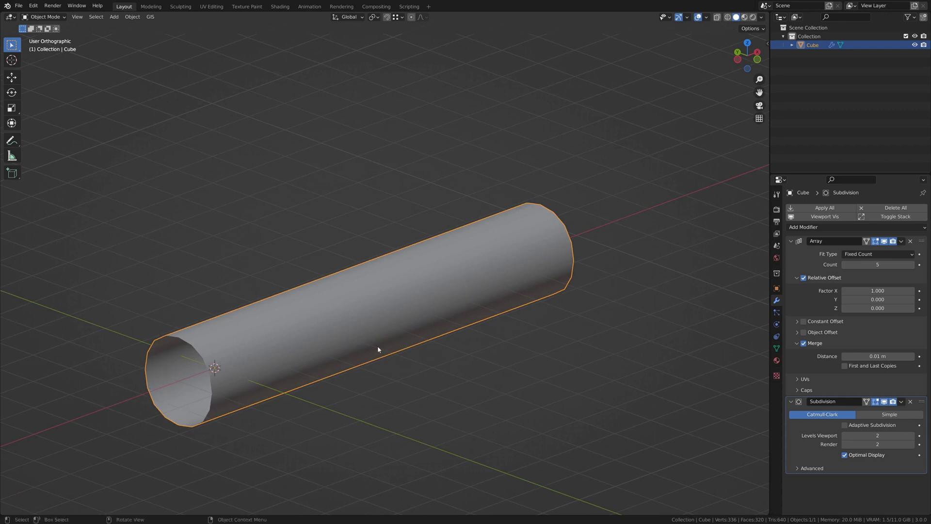
middle_drag(379, 348, 368, 318)
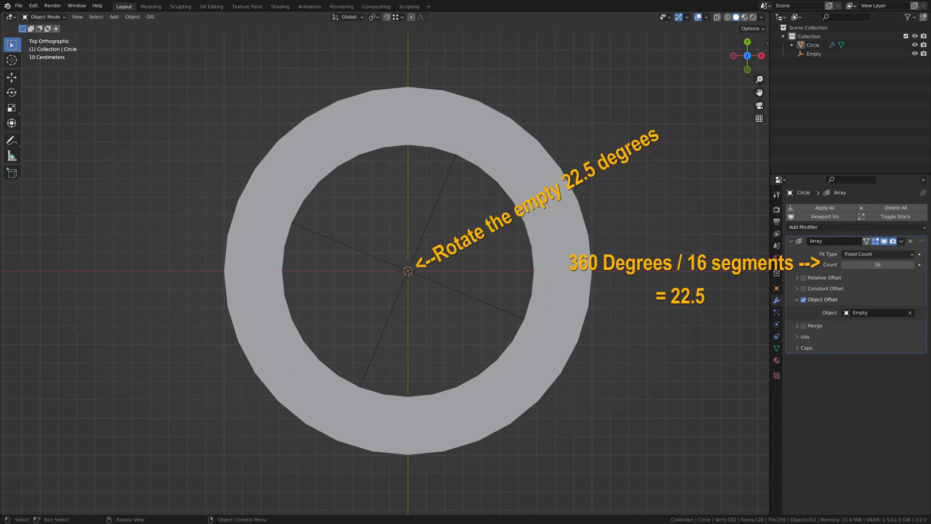
Adjust the ring's array count and turn on Merge for its copies
mouse_move(884, 264)
mouse_down()
mouse_move(854, 265)
mouse_move(885, 267)
mouse_up()
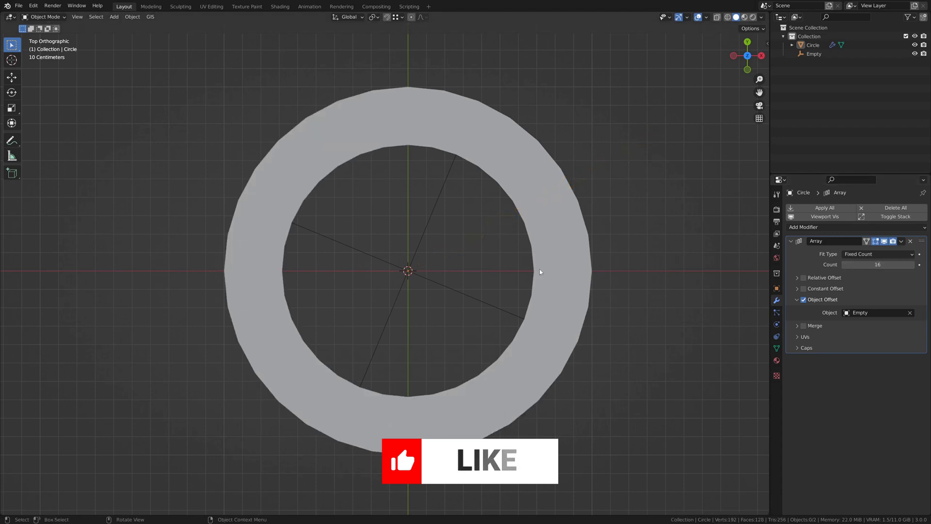
click(804, 326)
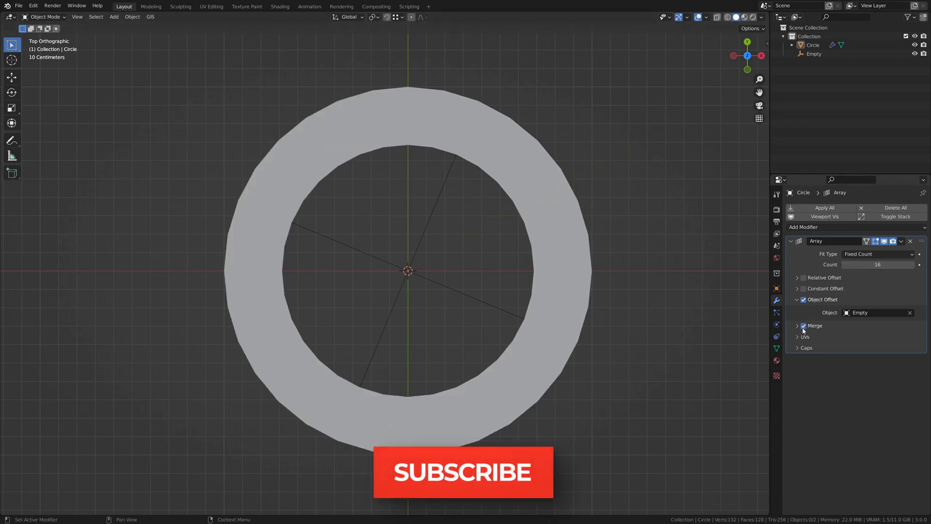
click(815, 326)
shift+middle_drag(593, 253, 544, 280)
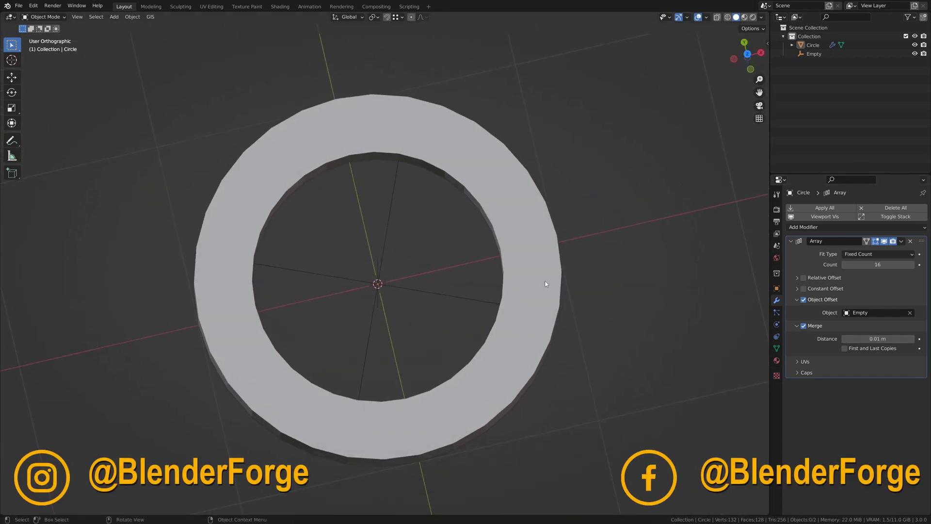
Add a Subdivision Surface to the ring with Ctrl+2 and inspect the smooth torus
click(545, 283)
key(ctrl+2)
middle_drag(545, 283, 566, 254)
shift+middle_drag(467, 146, 460, 249)
scroll(460, 249, up, 4)
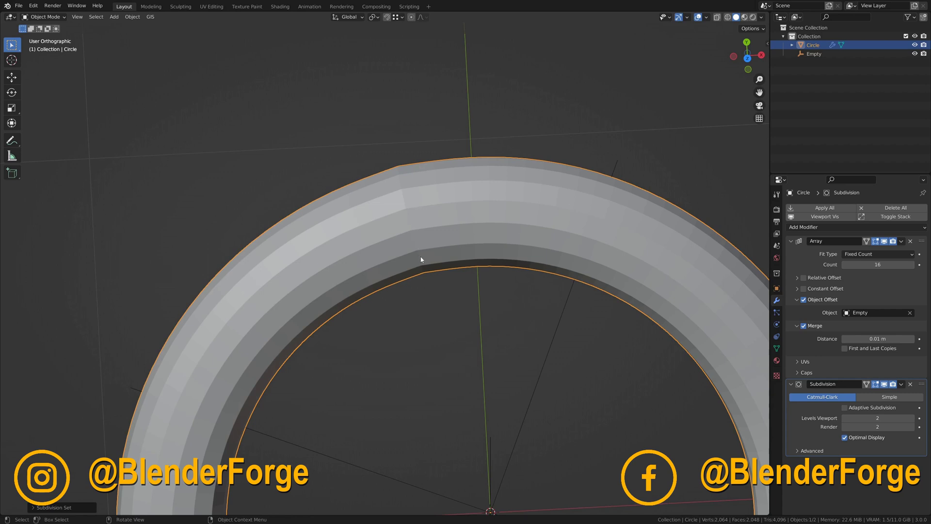
shift+middle_drag(563, 276, 453, 191)
scroll(453, 191, down, 6)
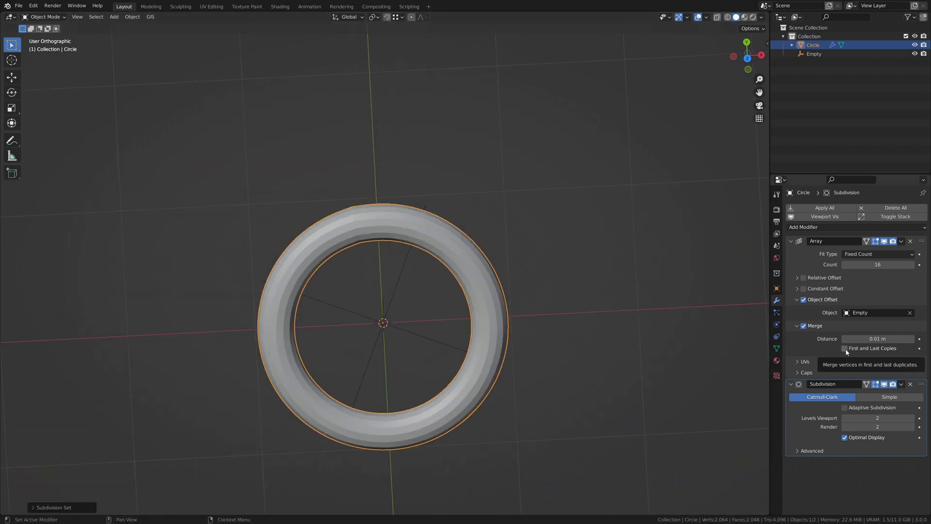
scroll(428, 297, up, 3)
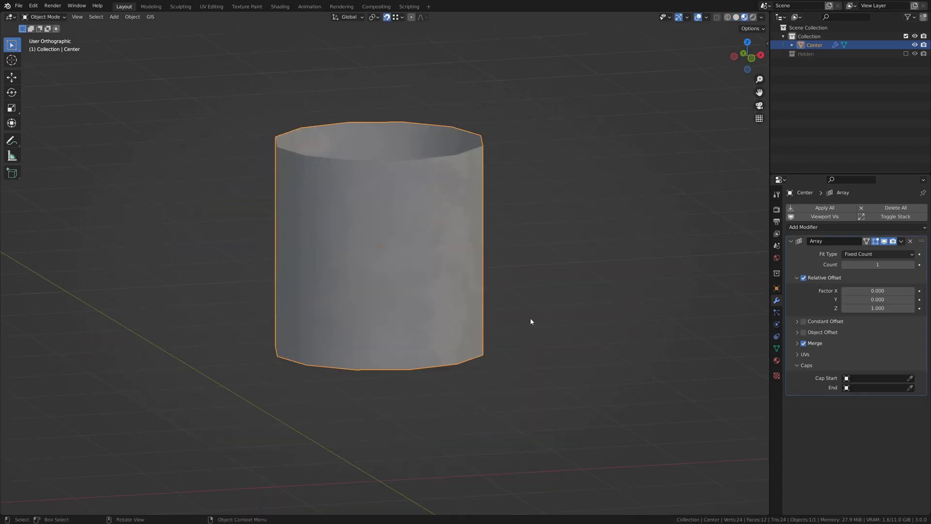
middle_drag(508, 302, 505, 324)
Try array counts of 2 and 3 on the cylinder, then reset the count to 1
scroll(527, 321, down, 4)
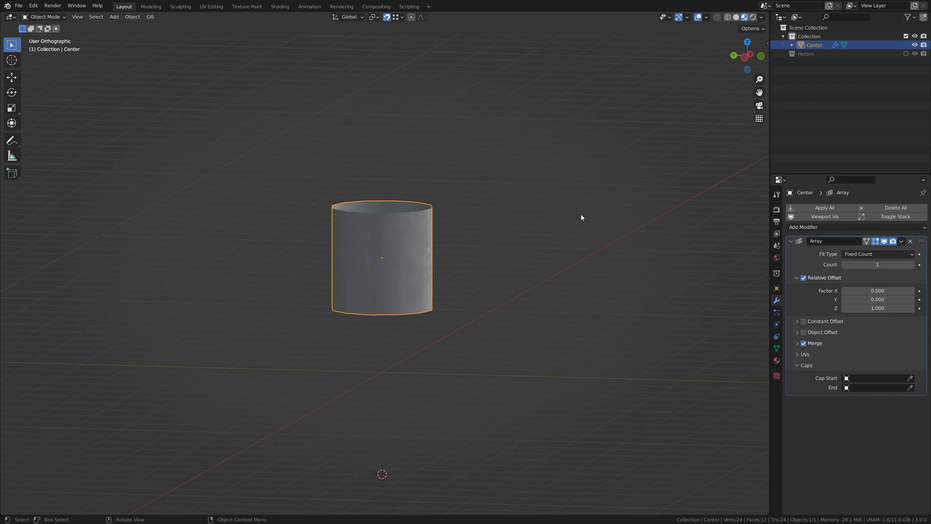
click(912, 265)
click(912, 265)
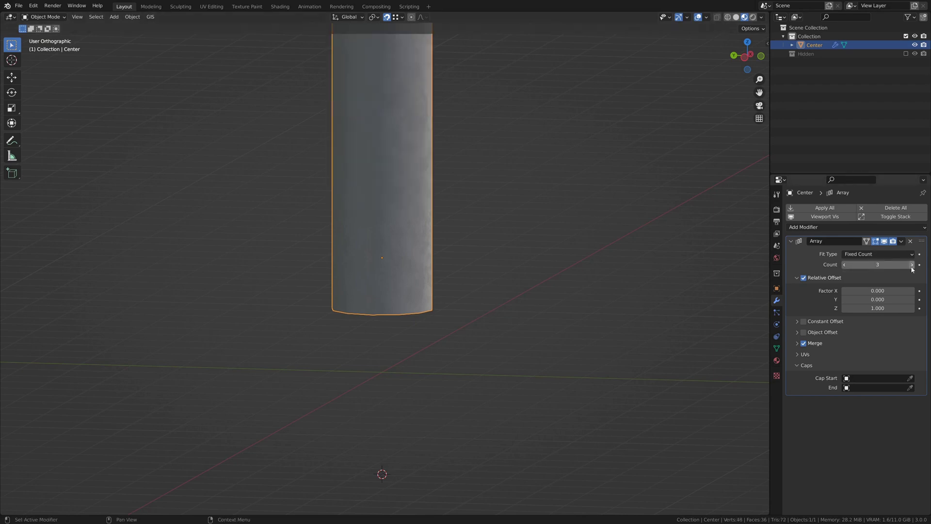
middle_drag(520, 172, 526, 287)
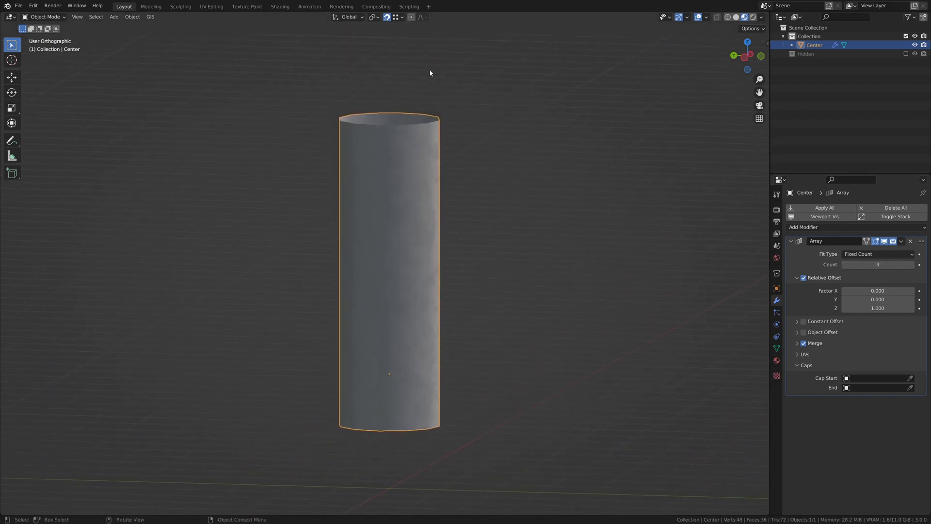
middle_drag(454, 423, 552, 288)
scroll(553, 290, down, 3)
drag(867, 262, 763, 296)
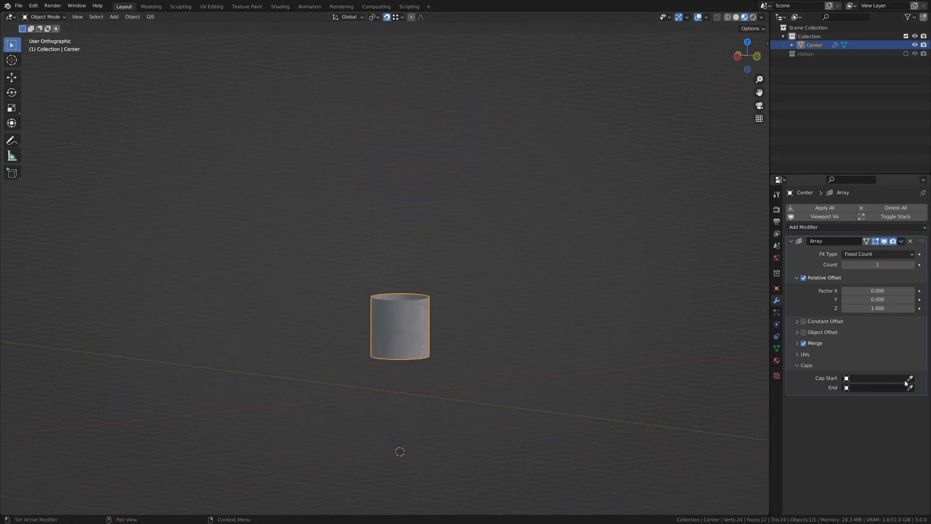
middle_drag(566, 268, 523, 285)
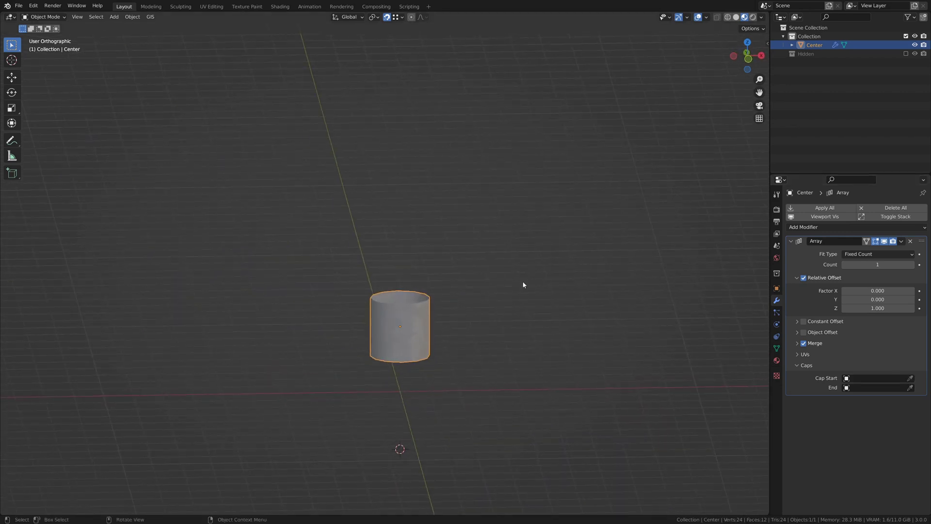
Show the Hidden collection and set Tail as the array's Cap Start and Tip as Cap End
click(906, 54)
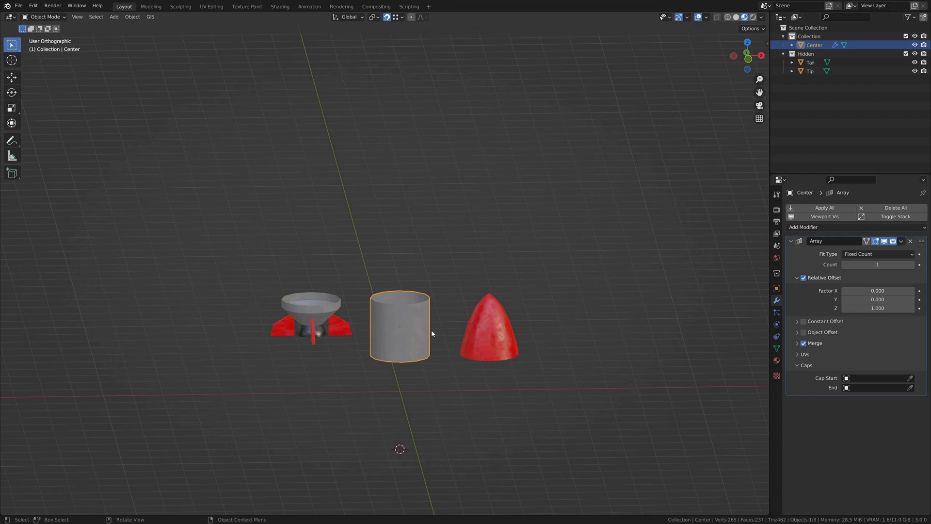
click(911, 379)
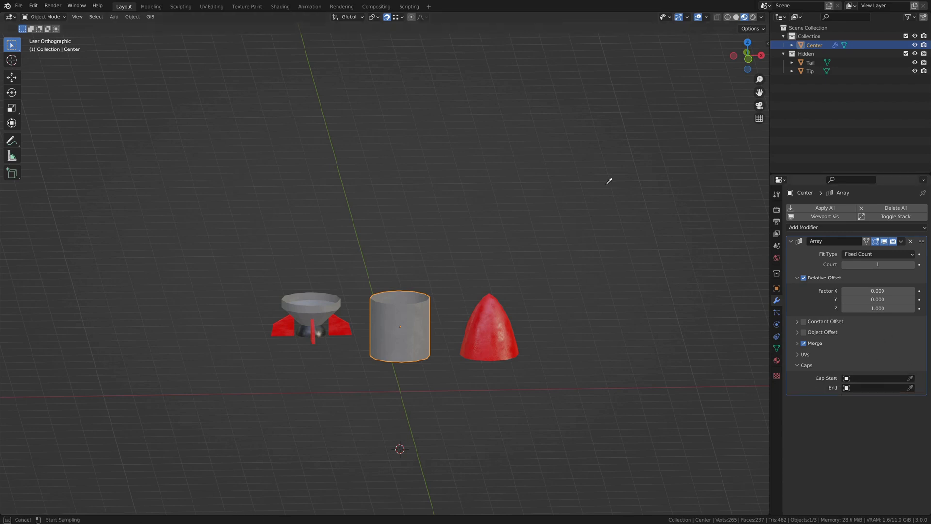
click(312, 304)
click(910, 389)
click(489, 330)
middle_drag(489, 330, 632, 271)
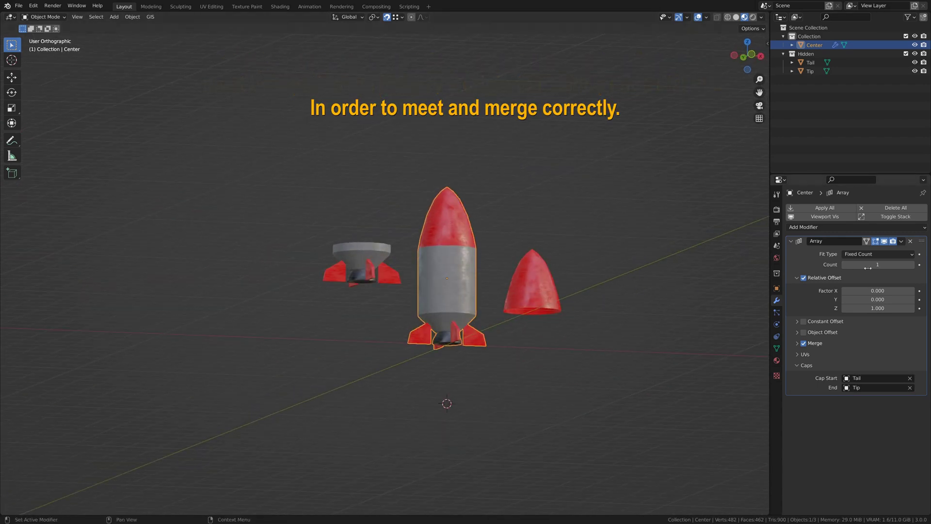
Lengthen the rocket by two segments, then duplicate it and lower the copy's array count to 2
click(912, 264)
click(912, 264)
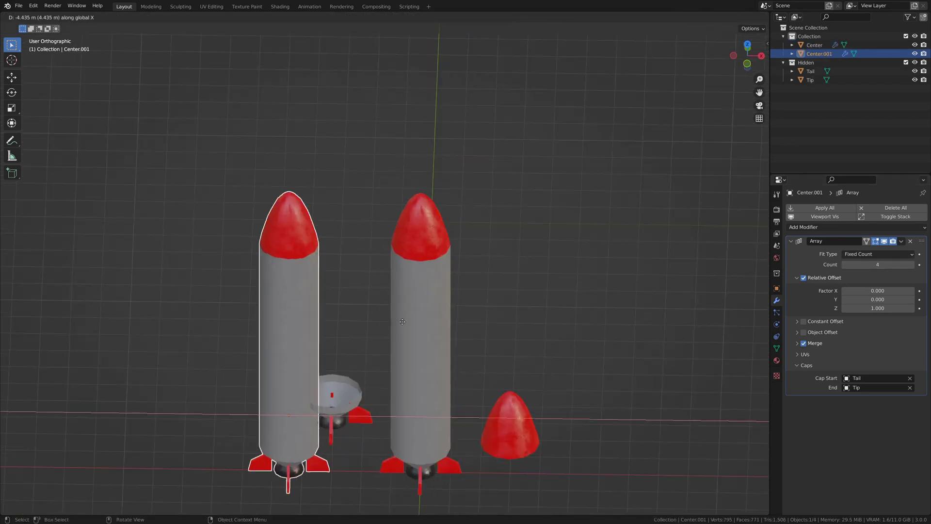
key(Return)
click(844, 265)
click(806, 354)
middle_drag(485, 339, 588, 385)
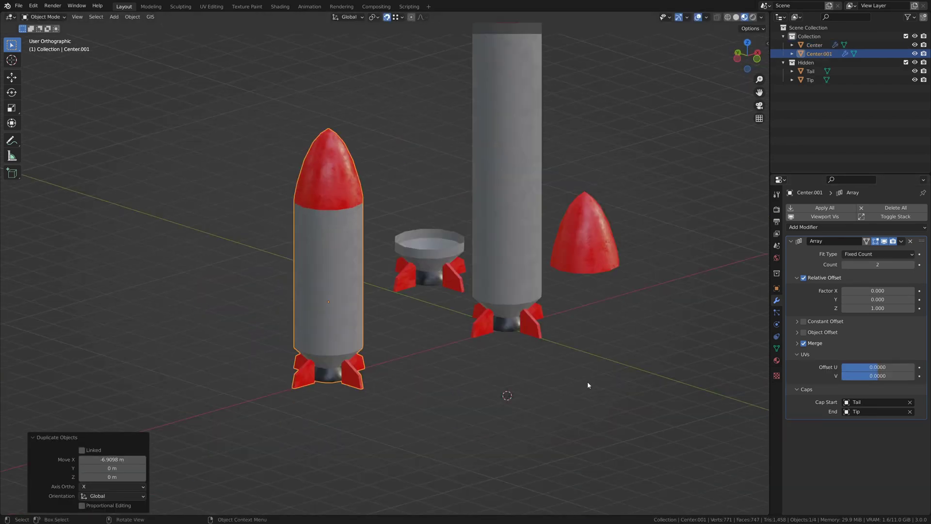
shift+middle_drag(621, 310, 497, 388)
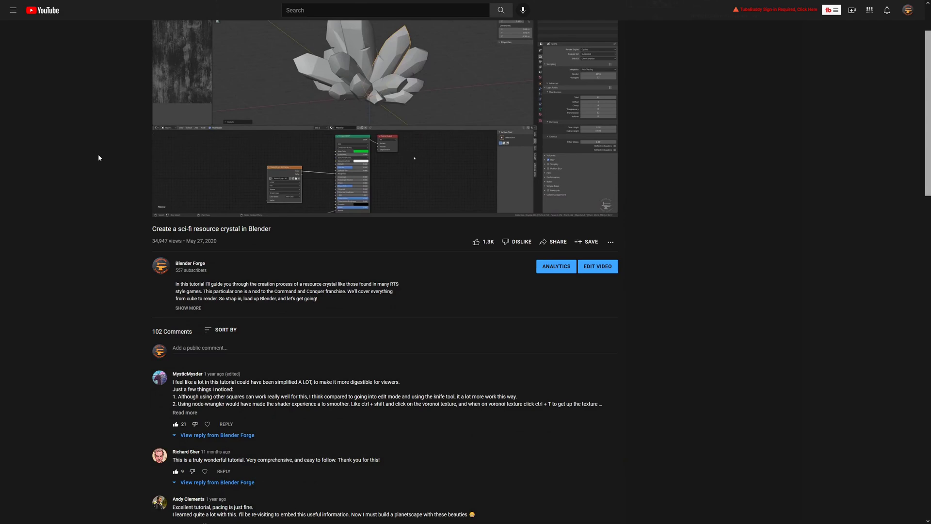
Scroll down the 'Create a sci-fi resource crystal in Blender' page to its comment list
scroll(98, 153, down, 3)
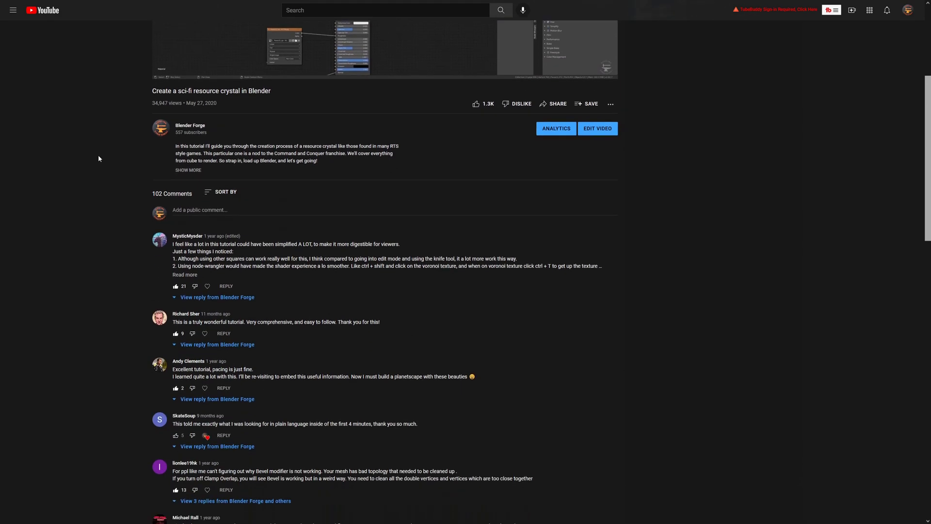
scroll(99, 159, down, 6)
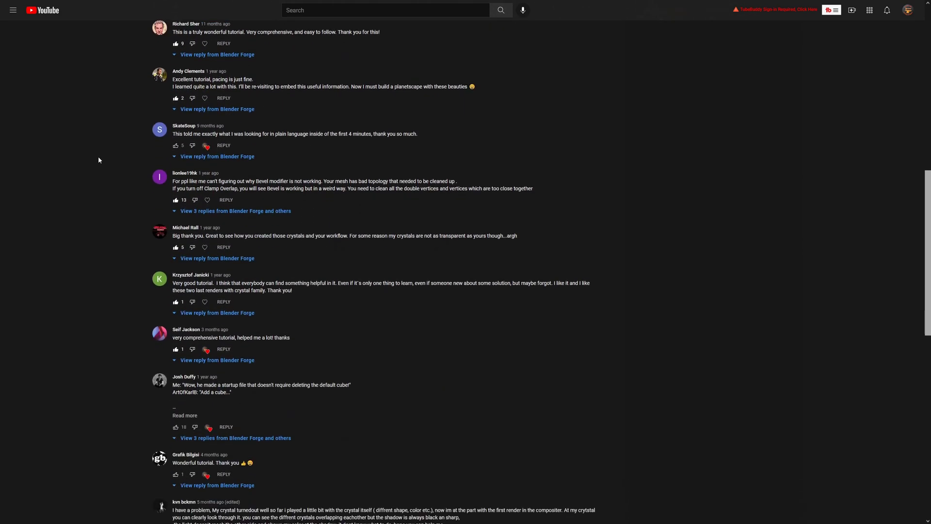